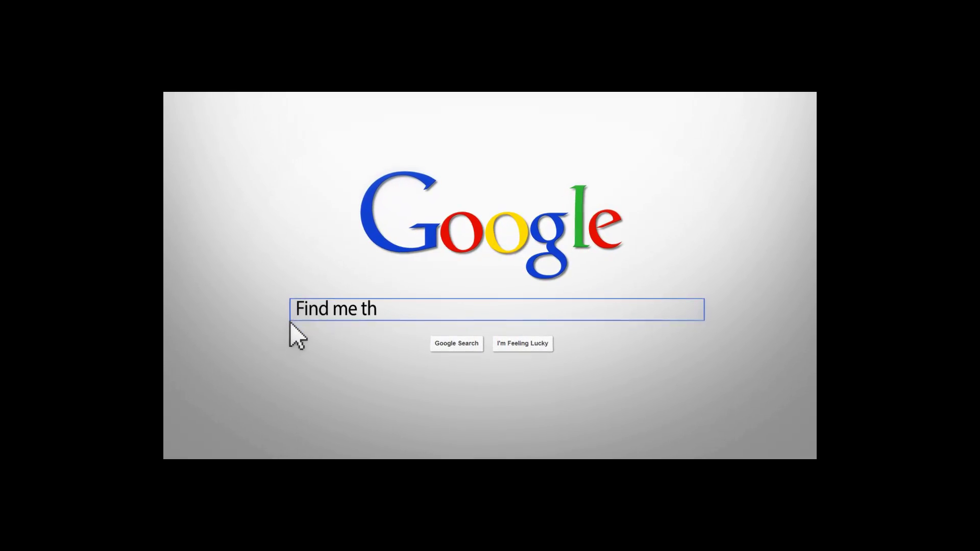
Enter the text 'Find me the best blog on the internet!' on the home page
text(best blog on the internet!)
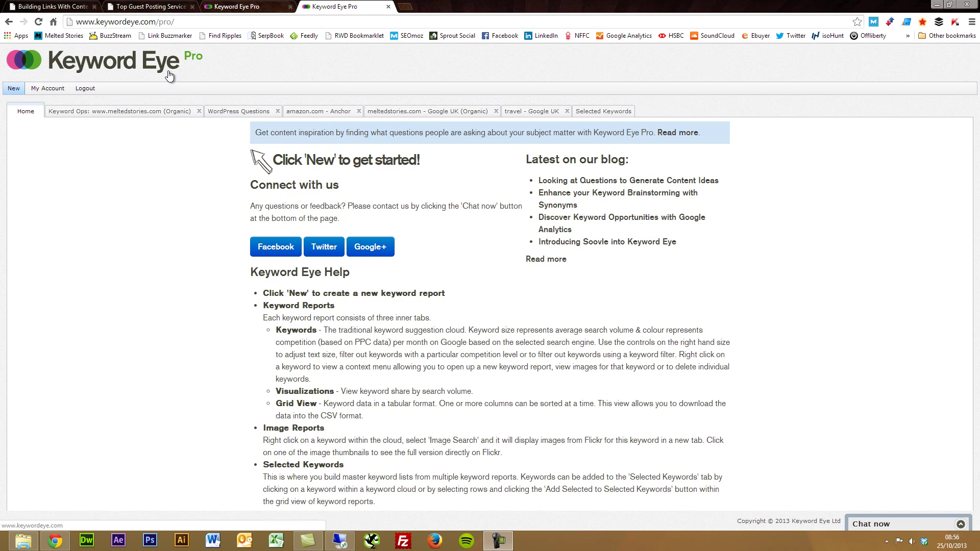
click(17, 91)
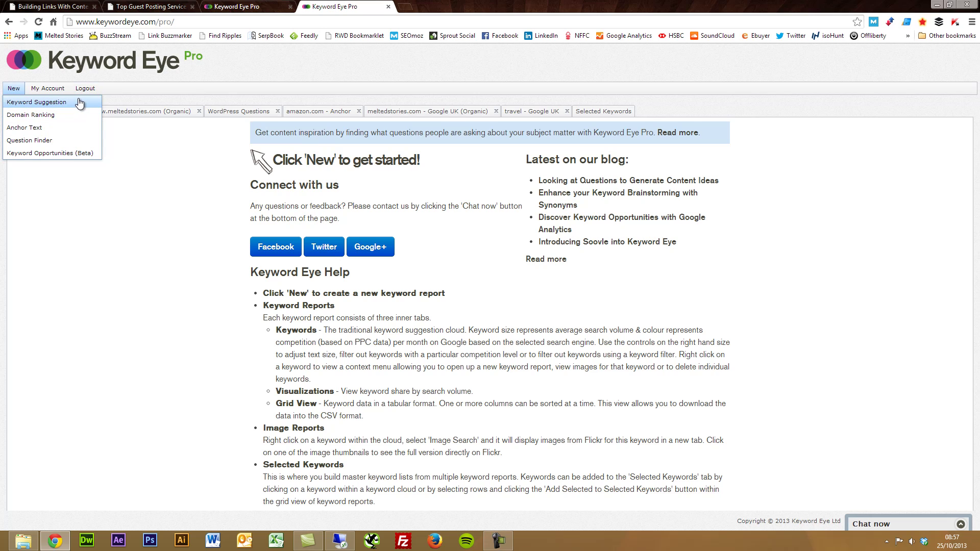
Review a travel Keyword Suggestion report (Google UK, Random, 100 results, GBP), then cancel it
click(78, 100)
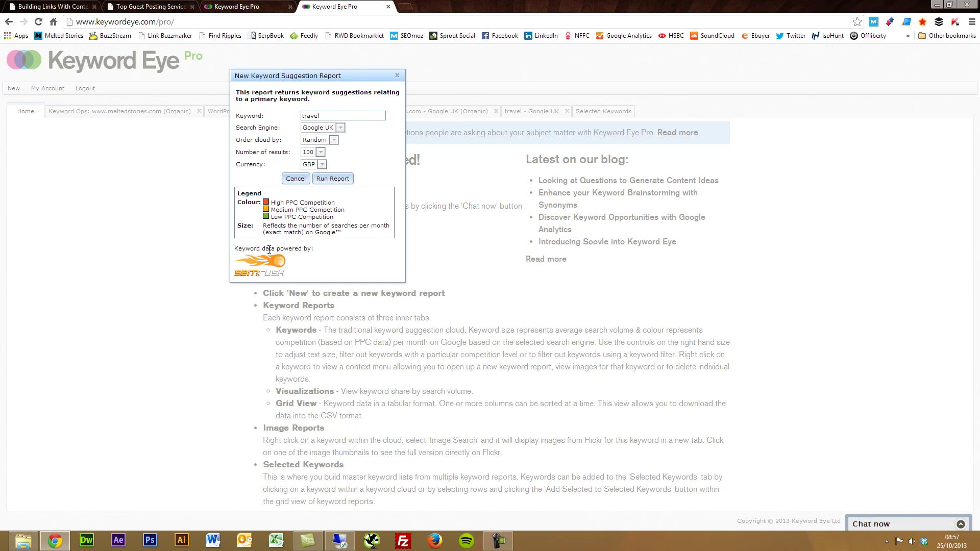
click(341, 129)
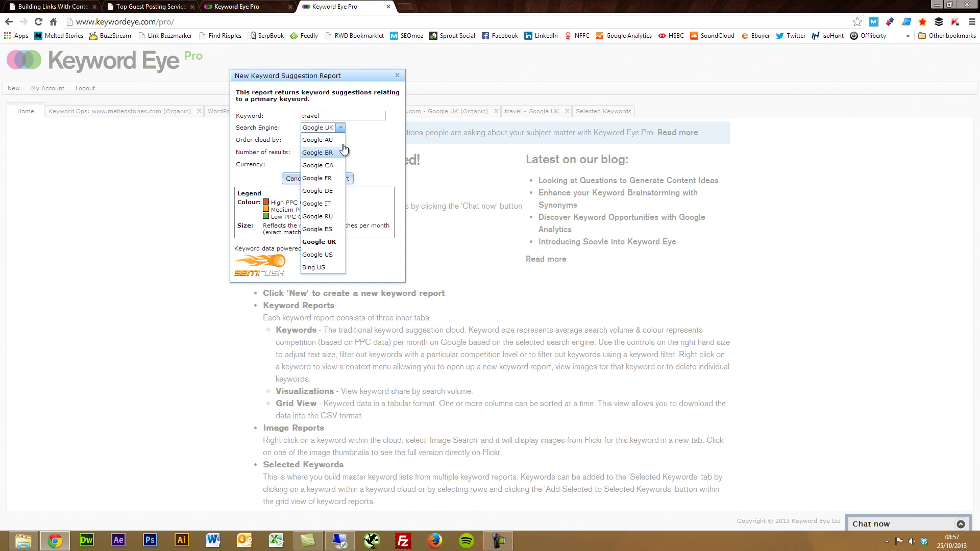
click(364, 143)
click(334, 141)
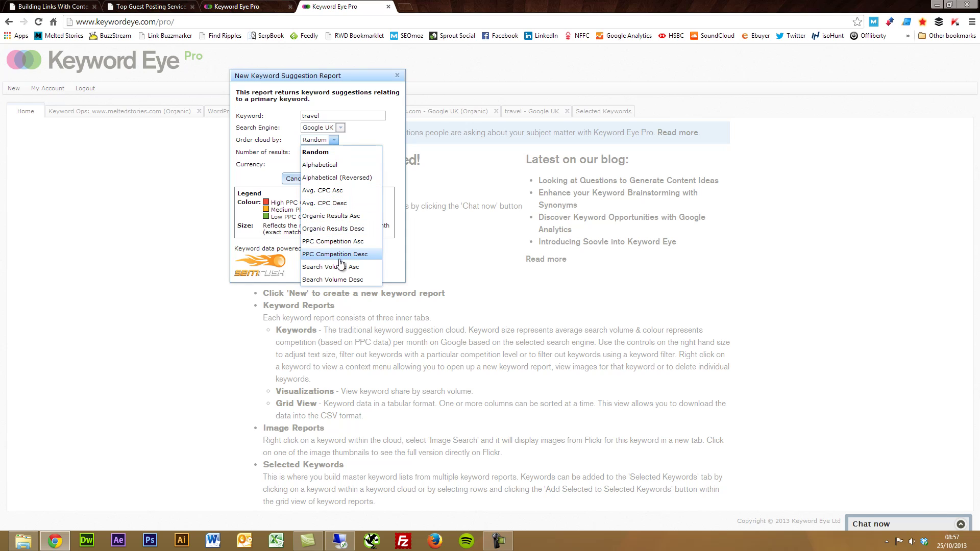
click(367, 136)
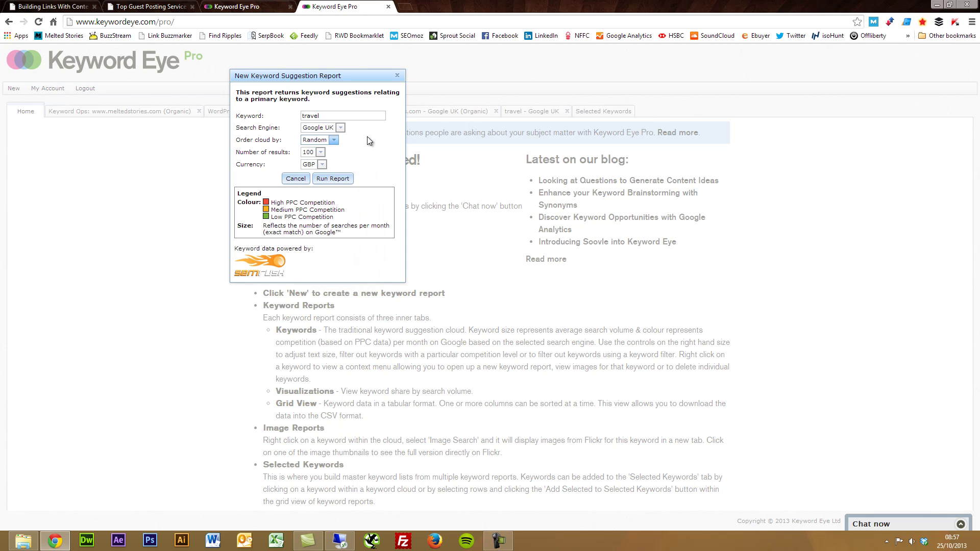
click(321, 152)
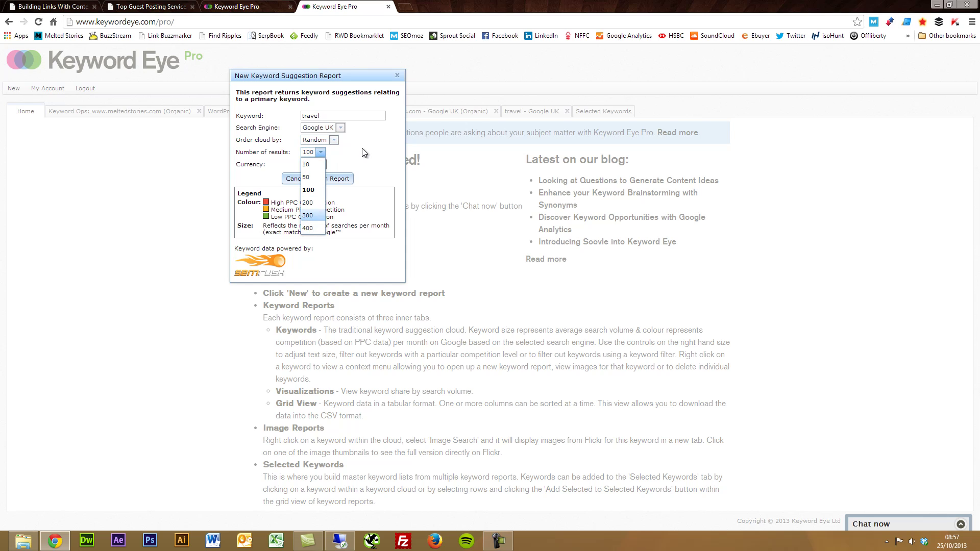
click(362, 149)
click(322, 166)
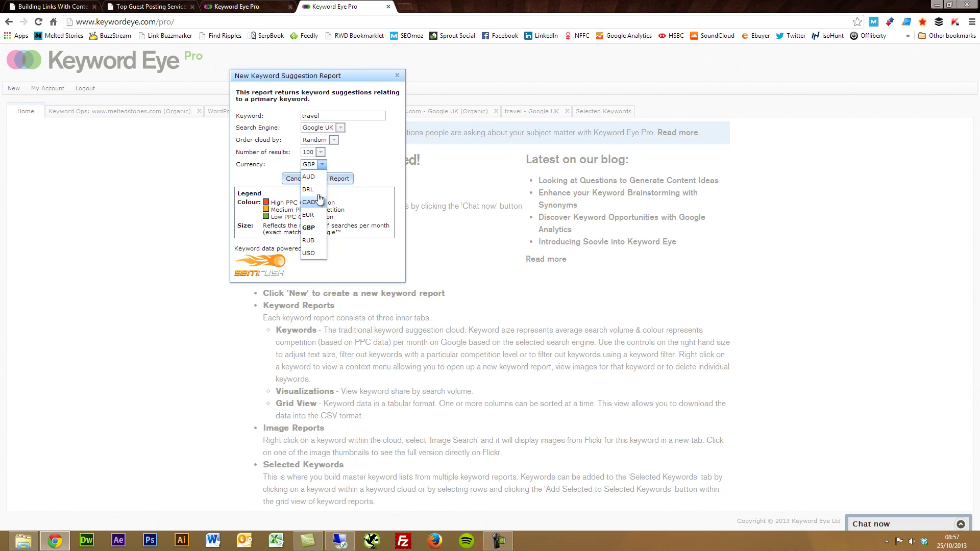
click(350, 169)
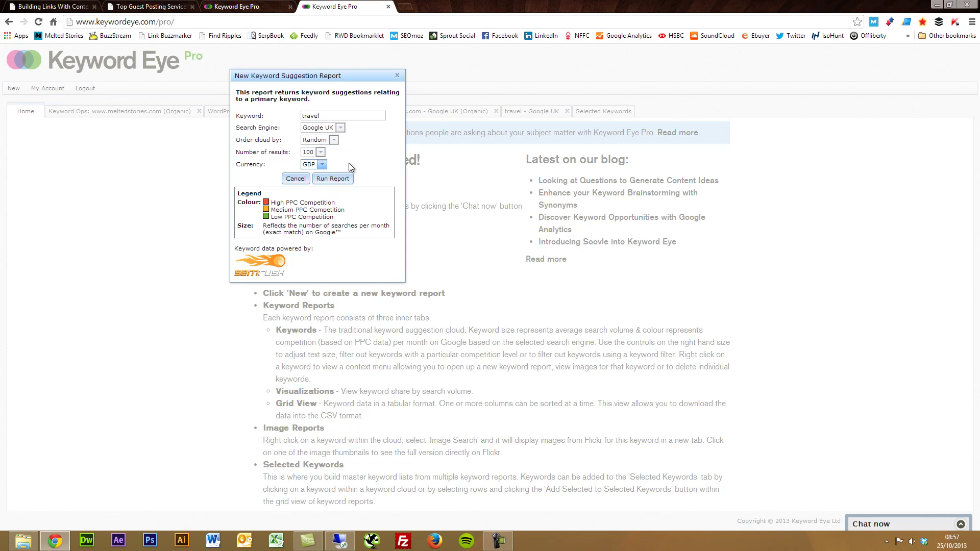
click(294, 178)
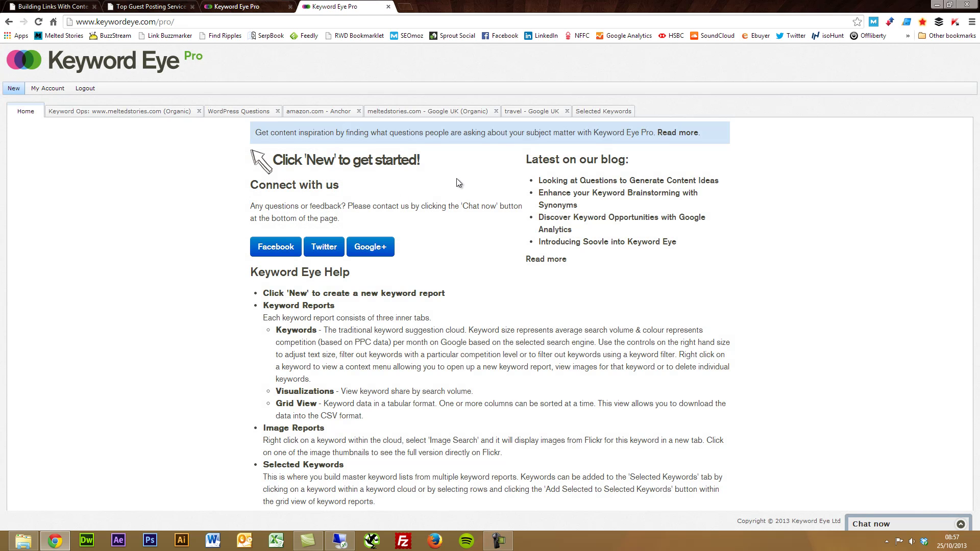
Switch to the 'travel - Google UK' report and shrink its Cloud Text Size
click(546, 111)
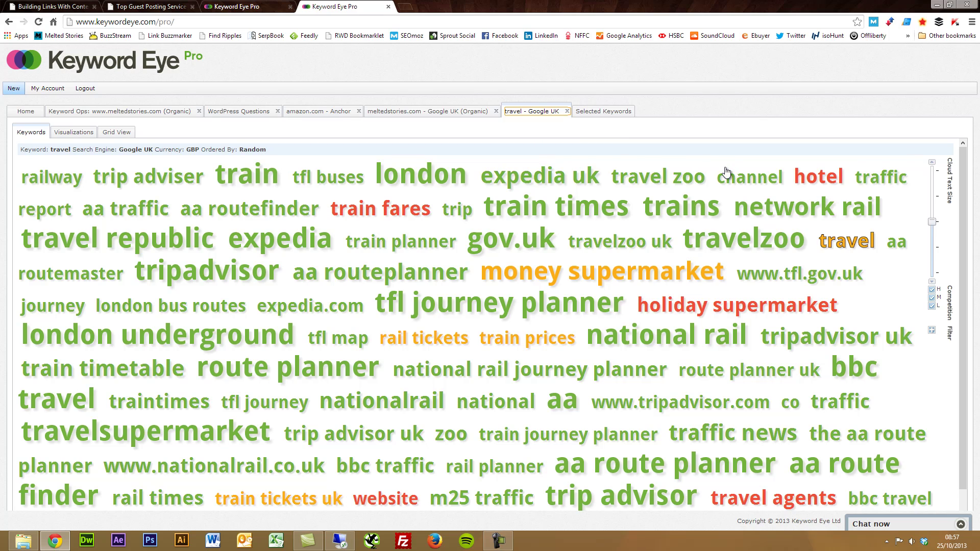
drag(933, 225, 943, 268)
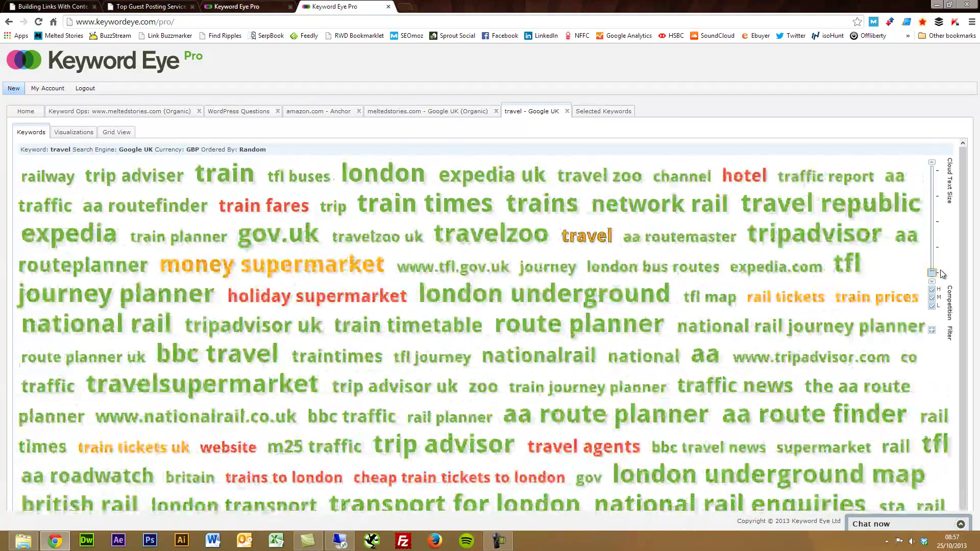
mouse_move(795, 239)
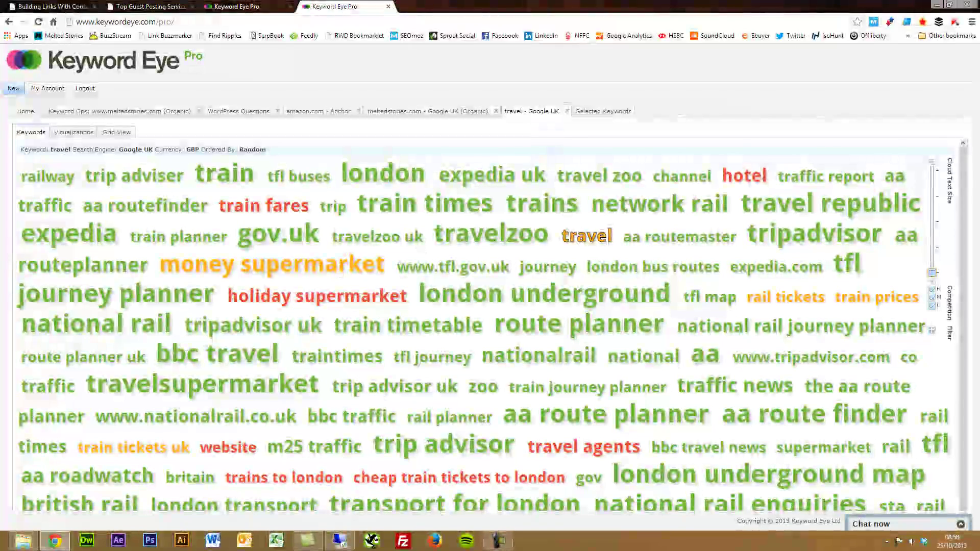
drag(964, 198, 960, 248)
mouse_move(544, 298)
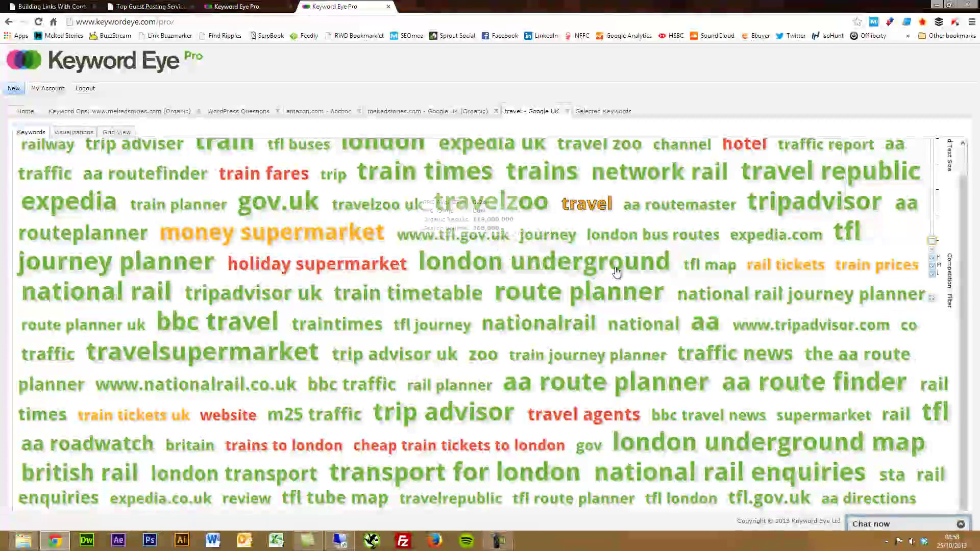
mouse_move(595, 209)
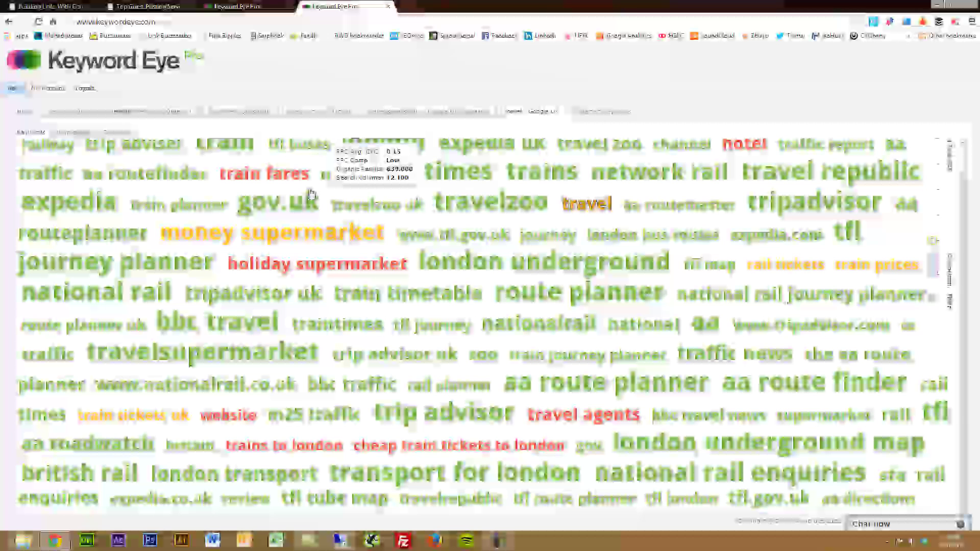
mouse_move(285, 175)
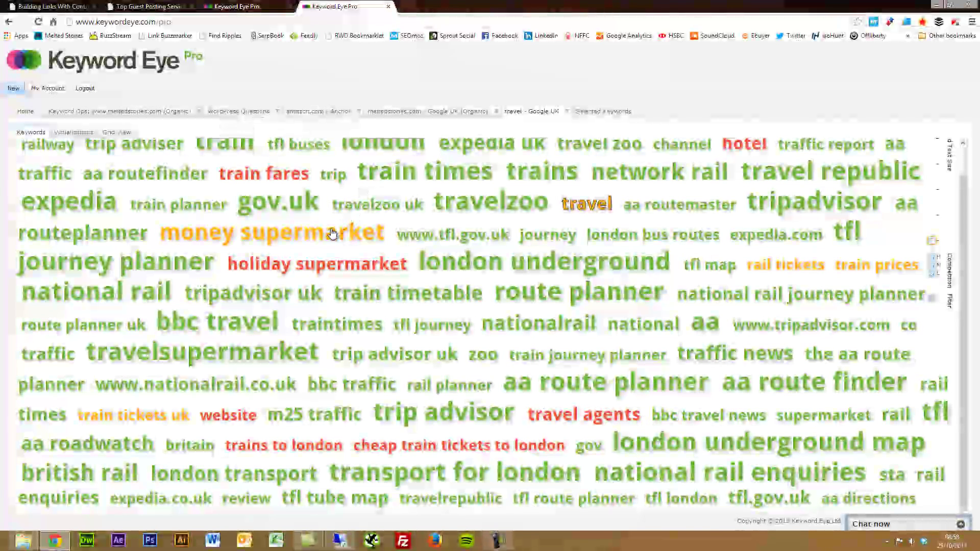
mouse_move(330, 235)
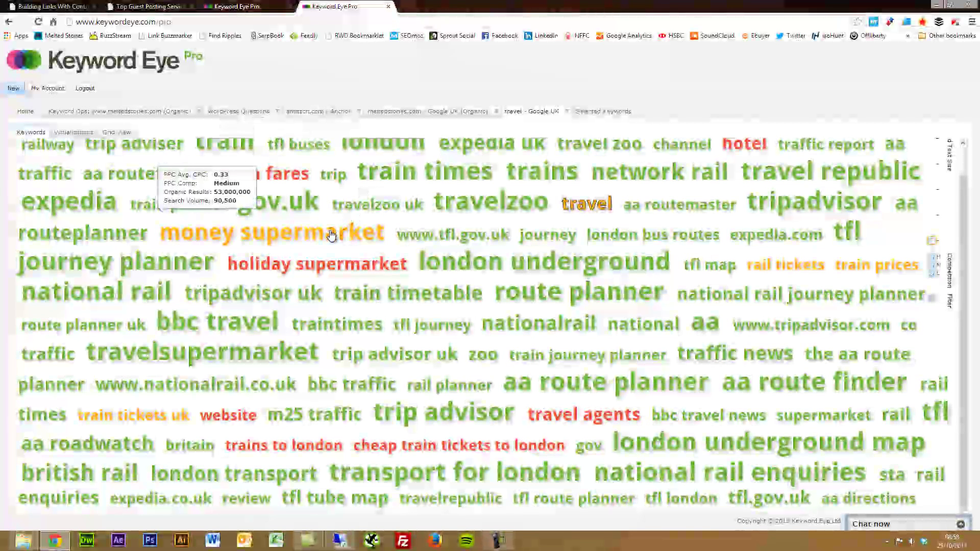
mouse_move(414, 241)
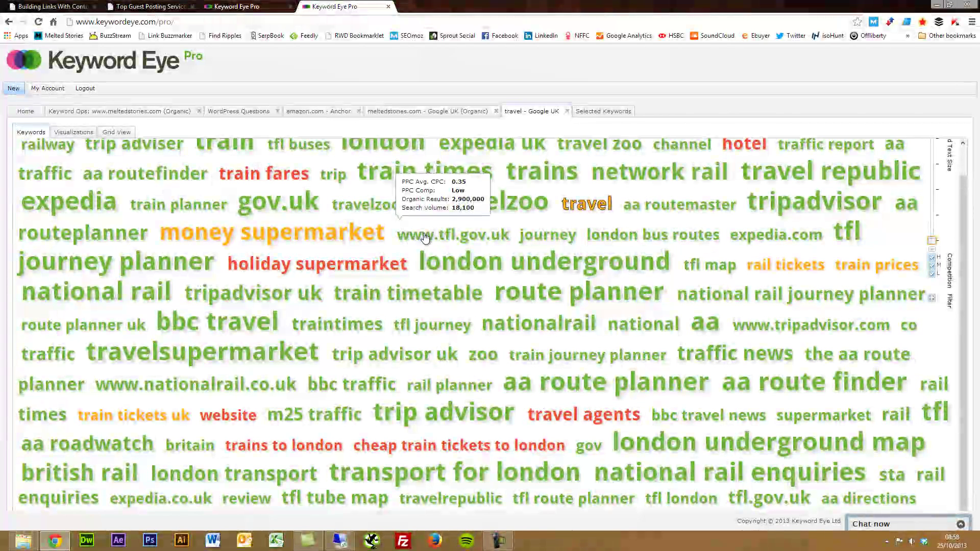
mouse_move(517, 257)
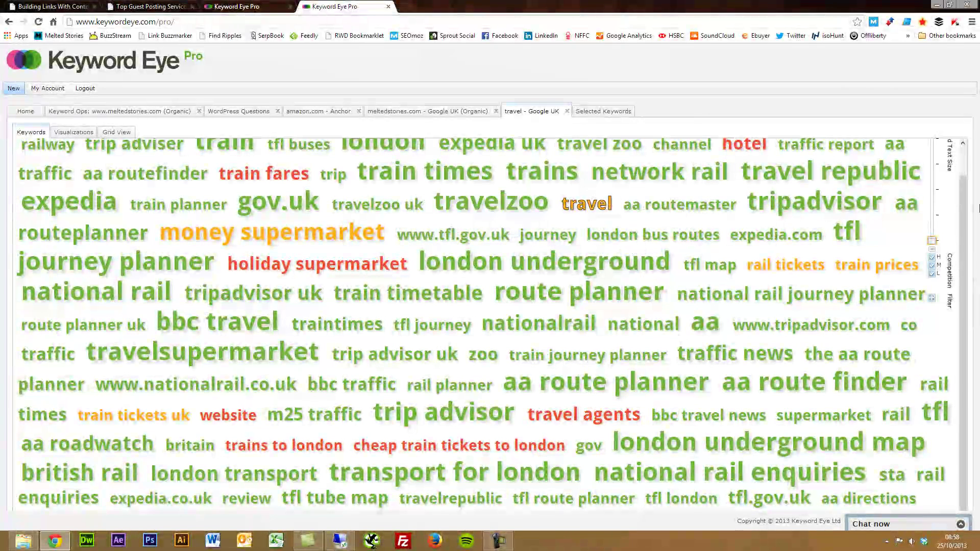
drag(963, 198, 970, 173)
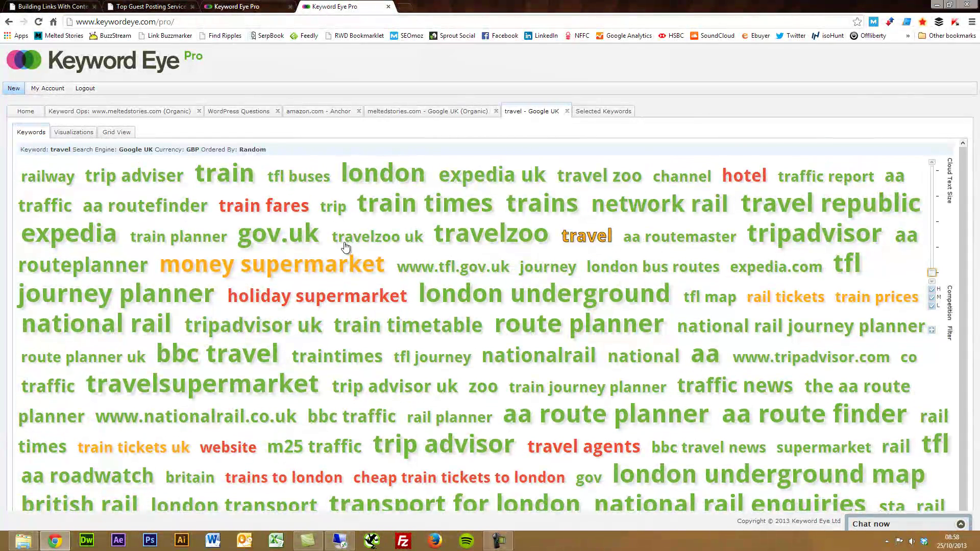
mouse_move(346, 285)
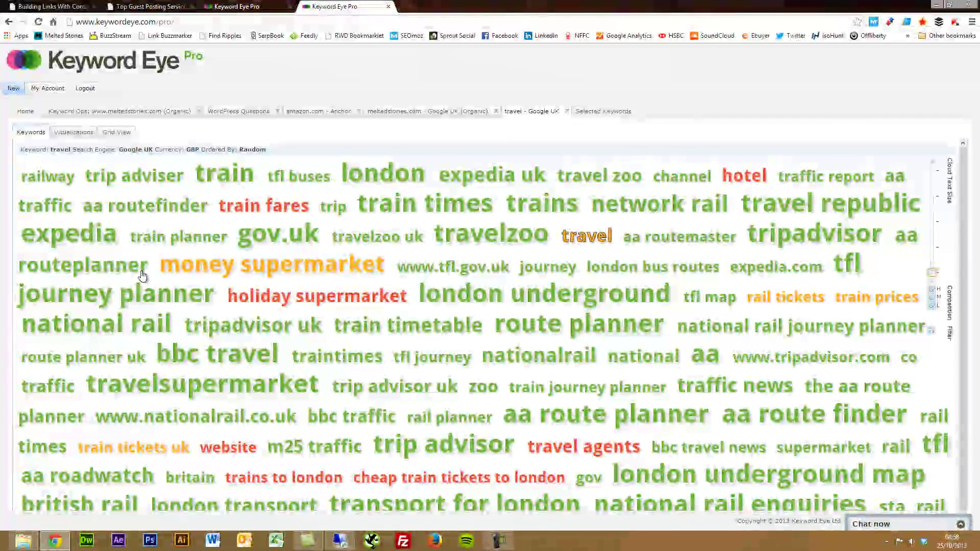
Show the travel report's Visualizations and pull out the large green pie slice
click(85, 136)
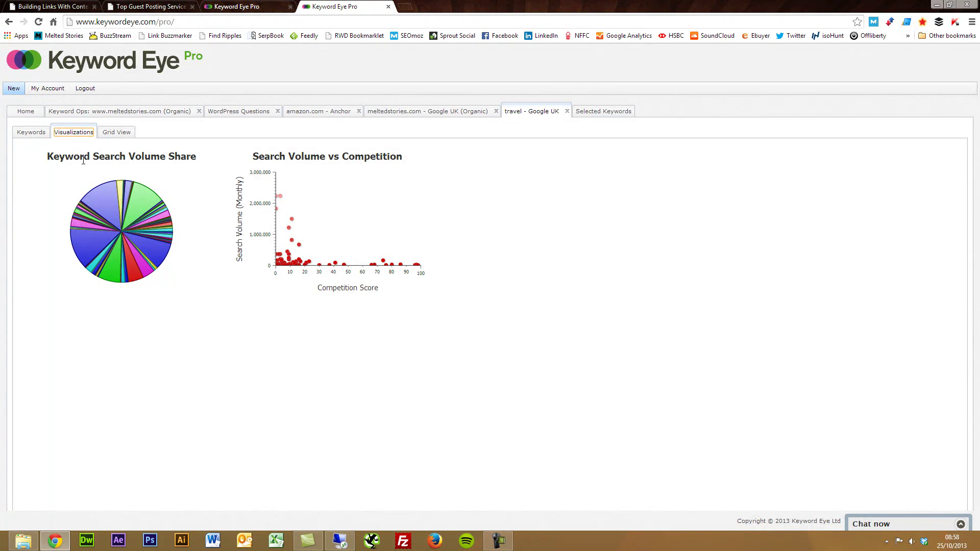
mouse_move(113, 207)
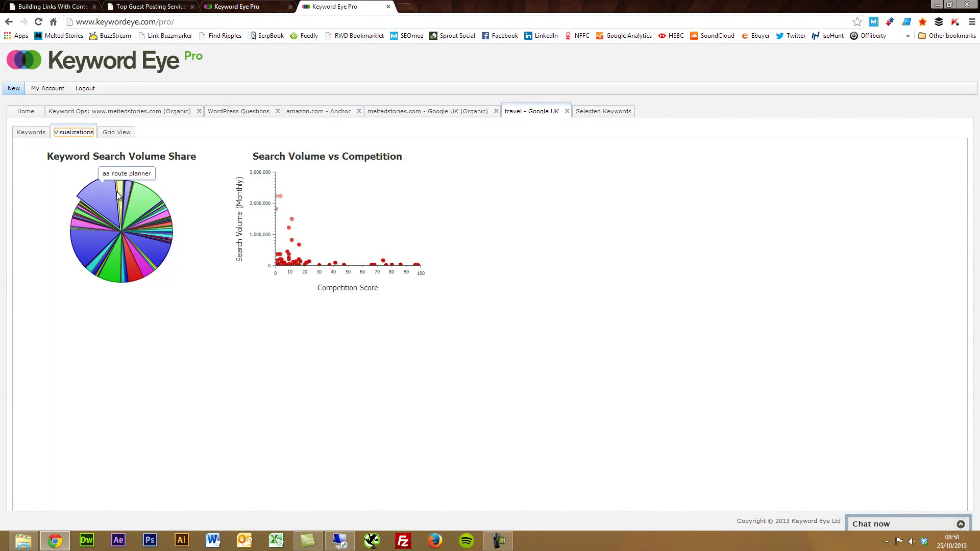
mouse_move(121, 189)
mouse_move(96, 253)
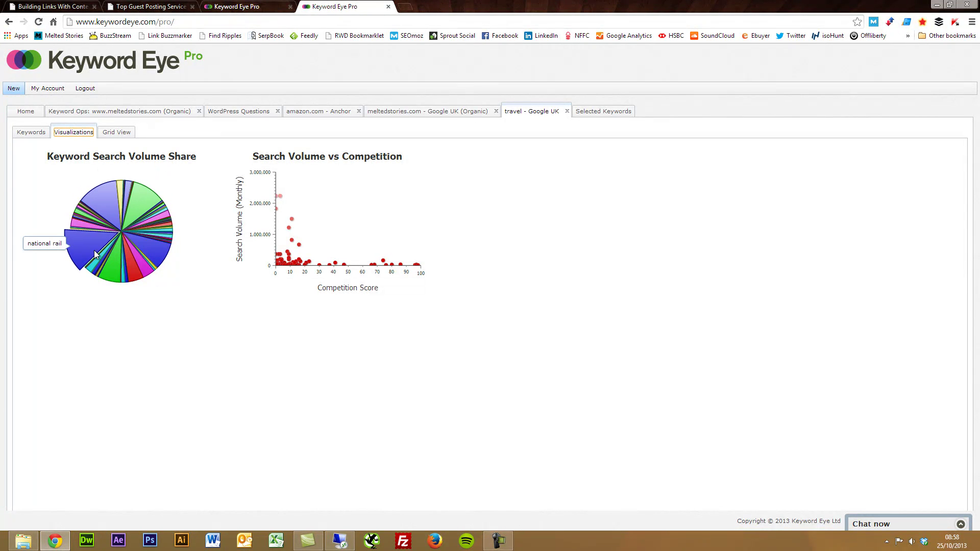
mouse_move(118, 275)
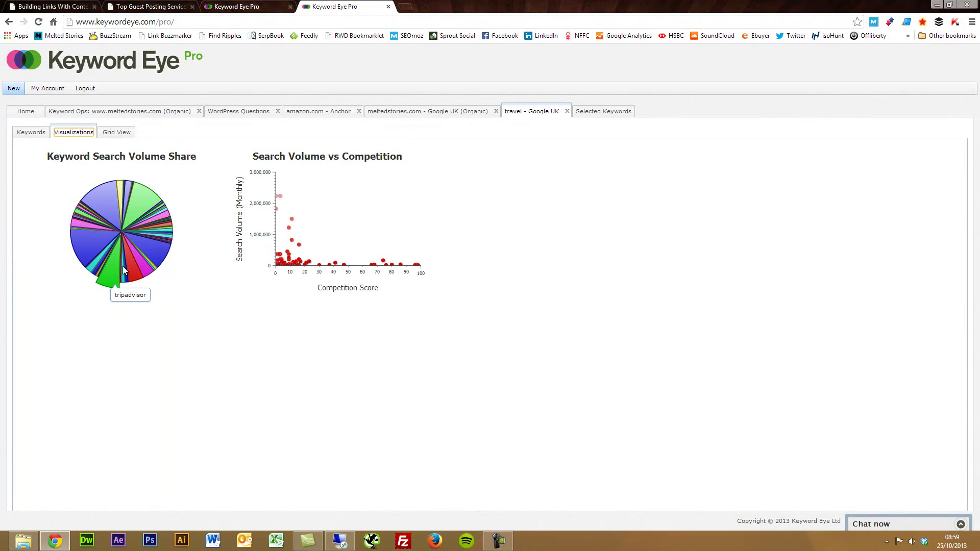
mouse_move(158, 251)
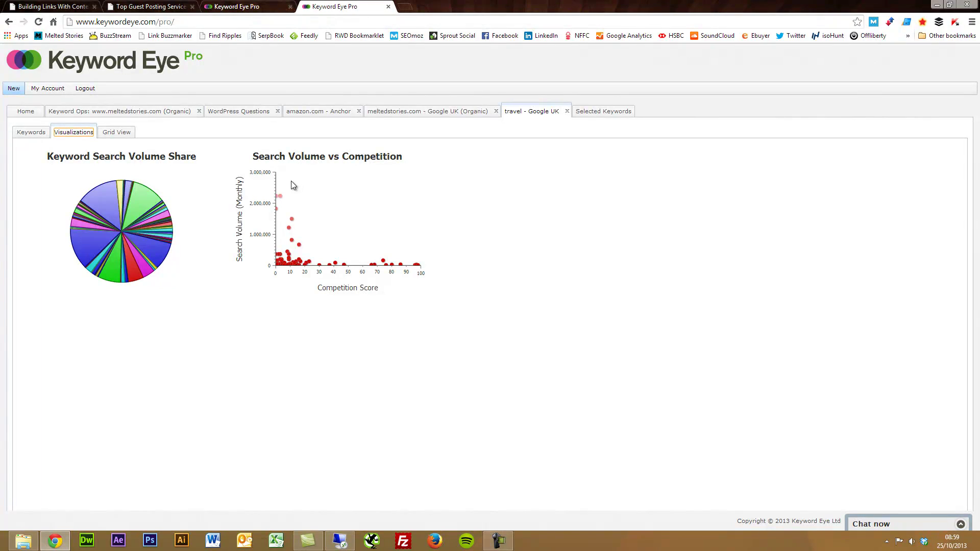
mouse_move(280, 200)
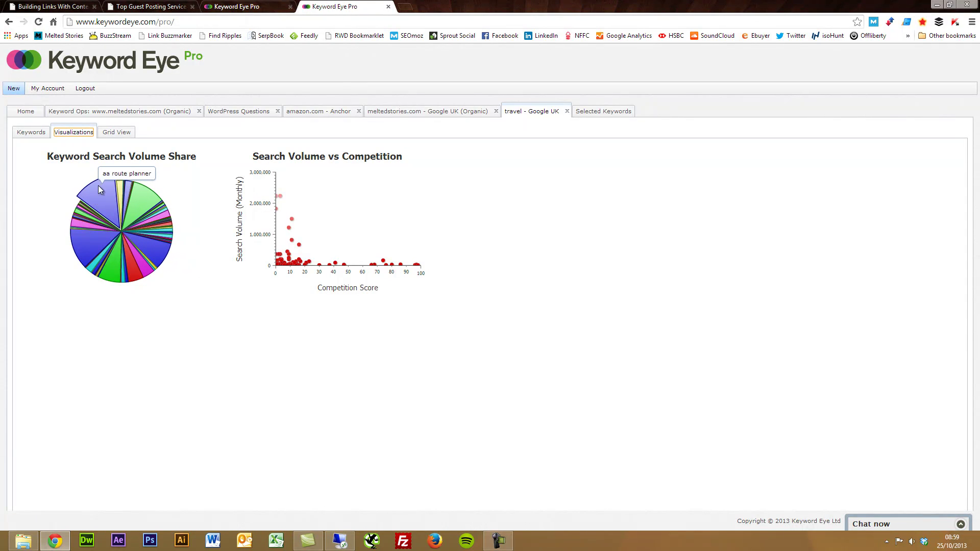
click(140, 188)
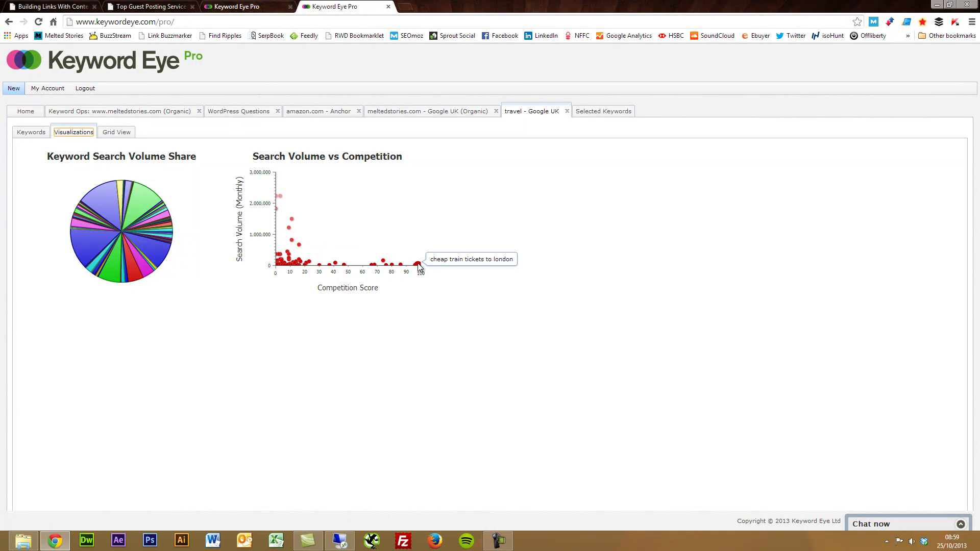
Show the travel keywords as a grid and remove trip adviser, expedia uk and aa traffic
click(125, 133)
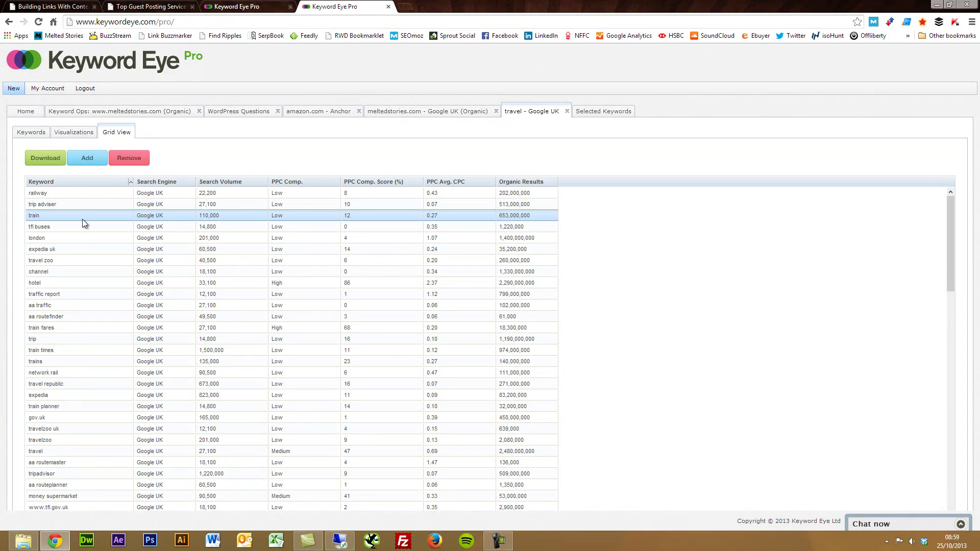
ctrl+click(88, 250)
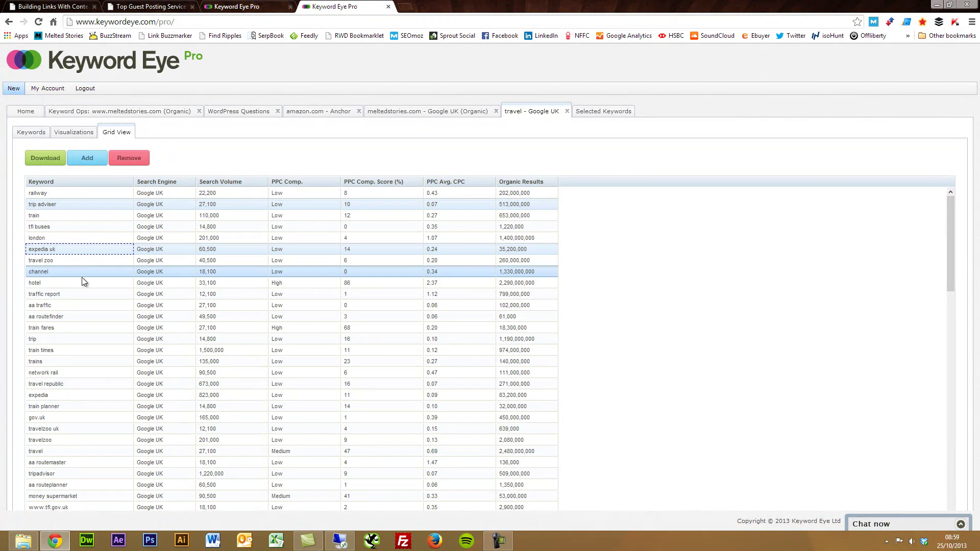
ctrl+click(84, 307)
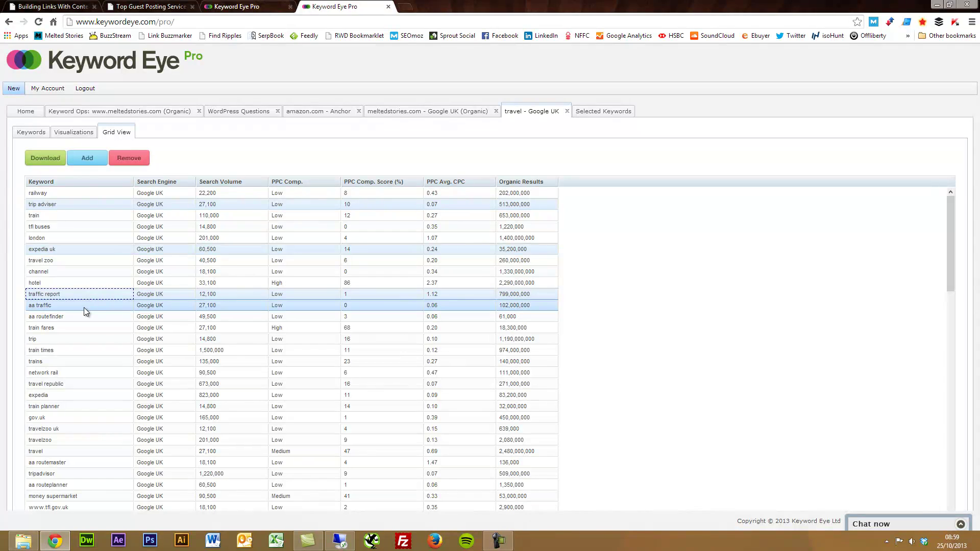
click(131, 159)
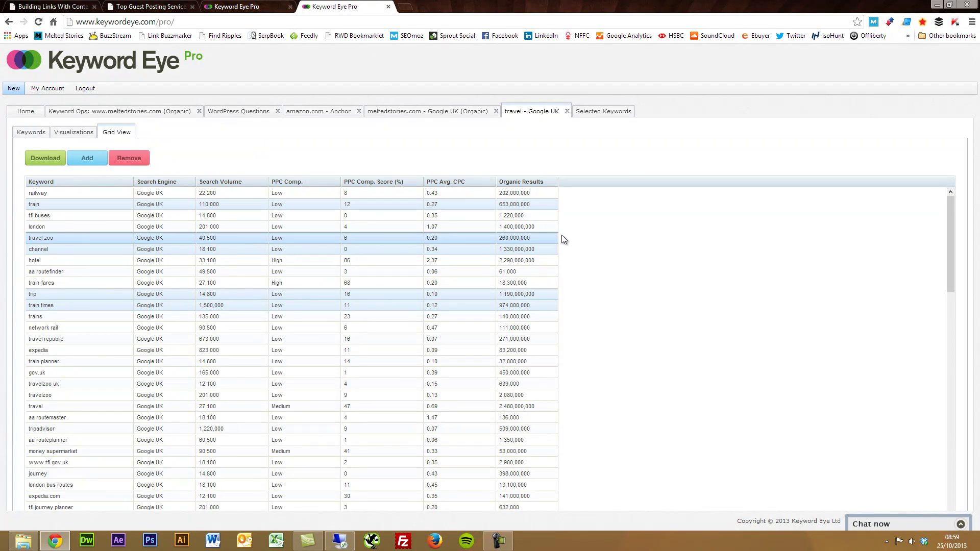
Add travel zoo and london to Selected Keywords, then start a CSV download and cancel it
click(94, 161)
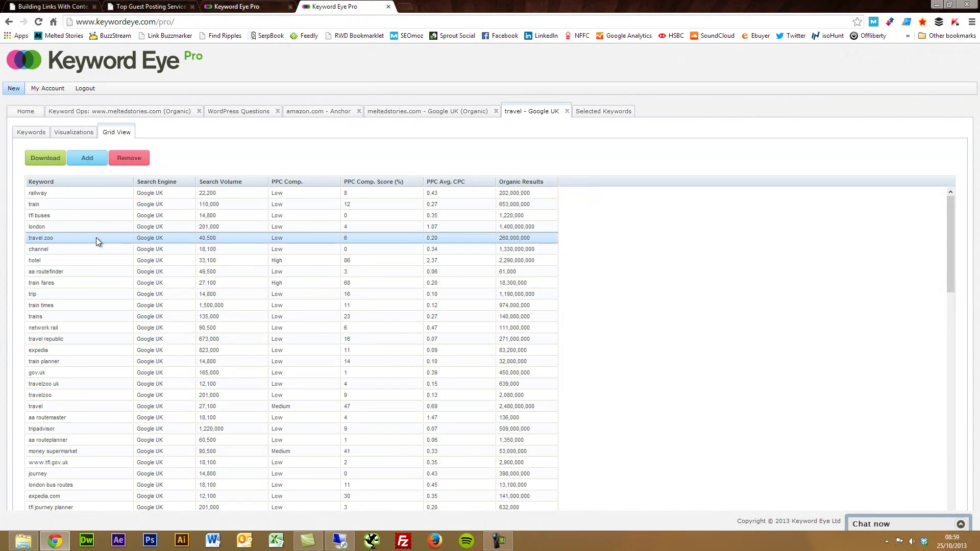
click(74, 227)
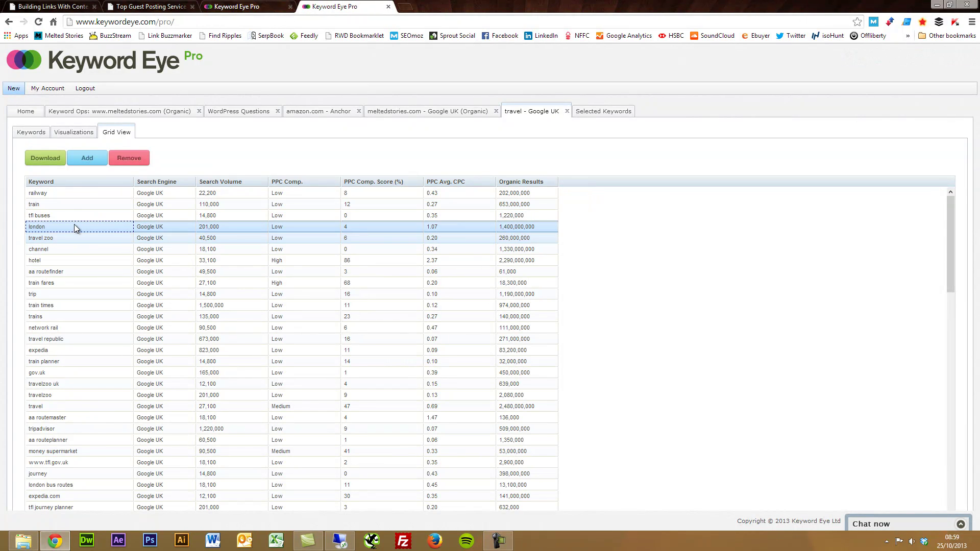
click(102, 158)
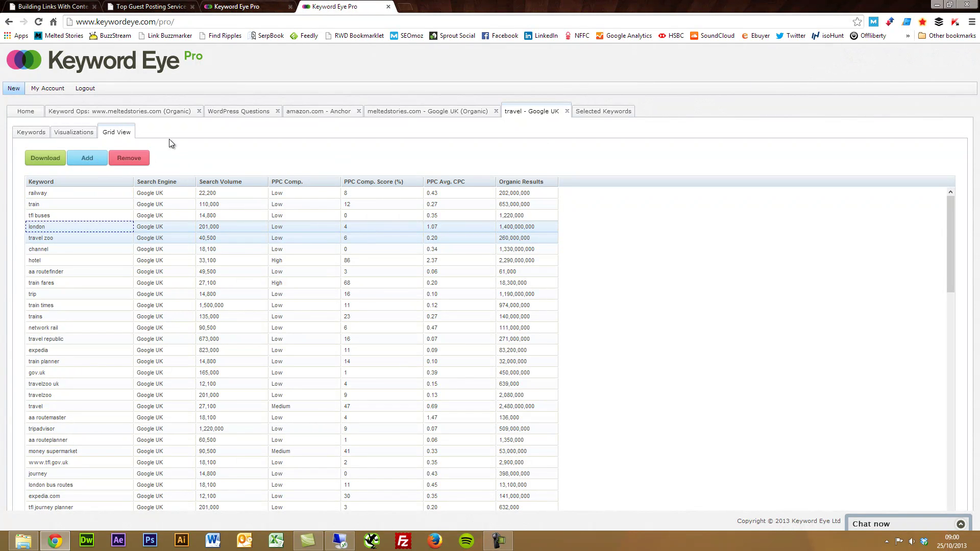
click(45, 158)
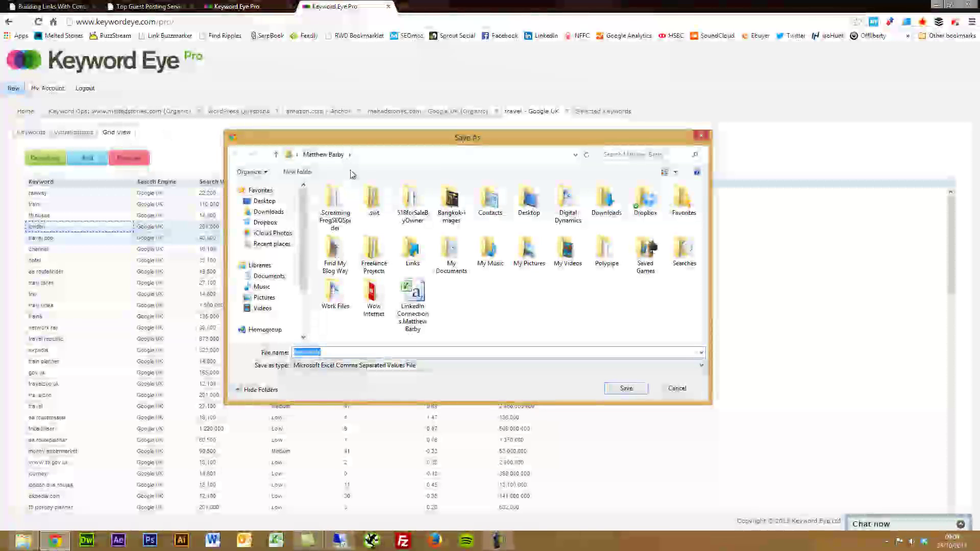
click(676, 388)
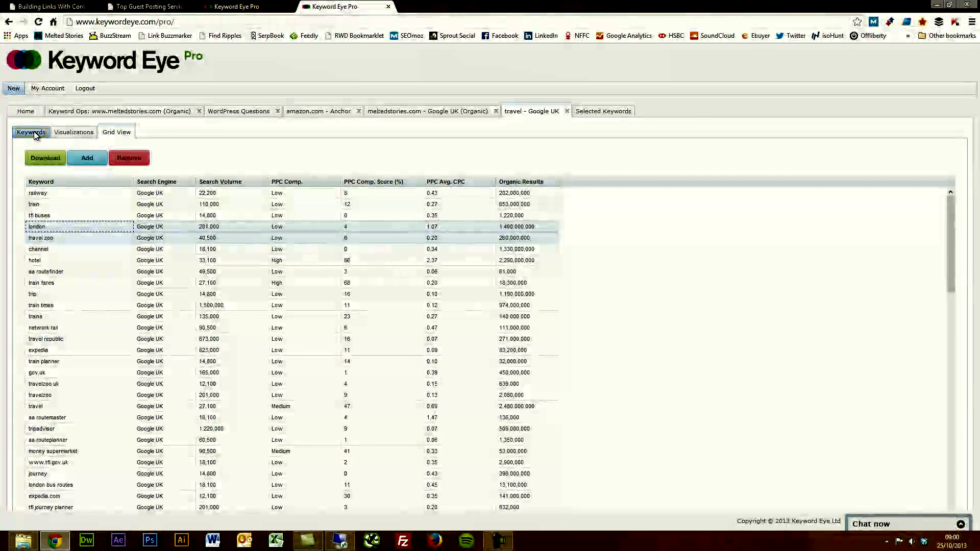
Return the travel keywords to the word cloud view and bring up the New report menu
click(35, 133)
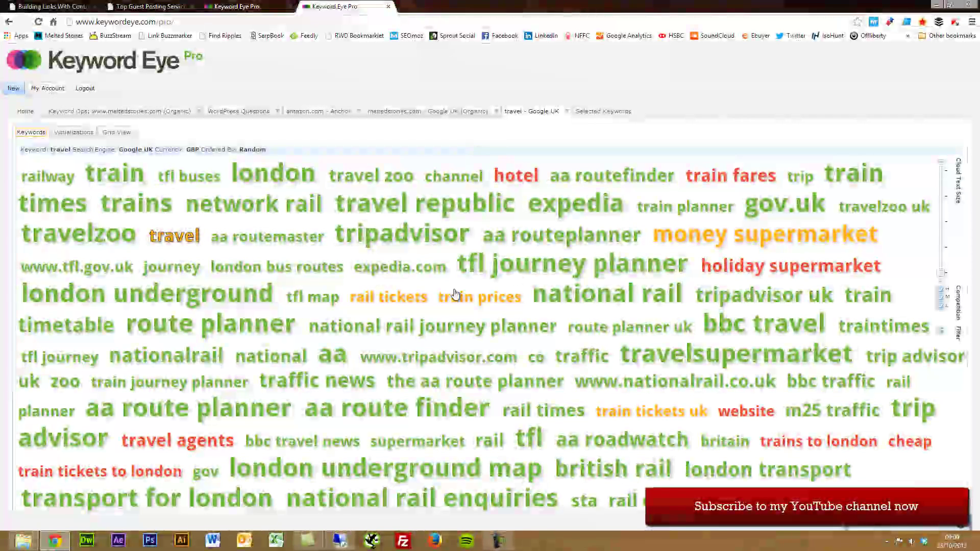
mouse_move(384, 262)
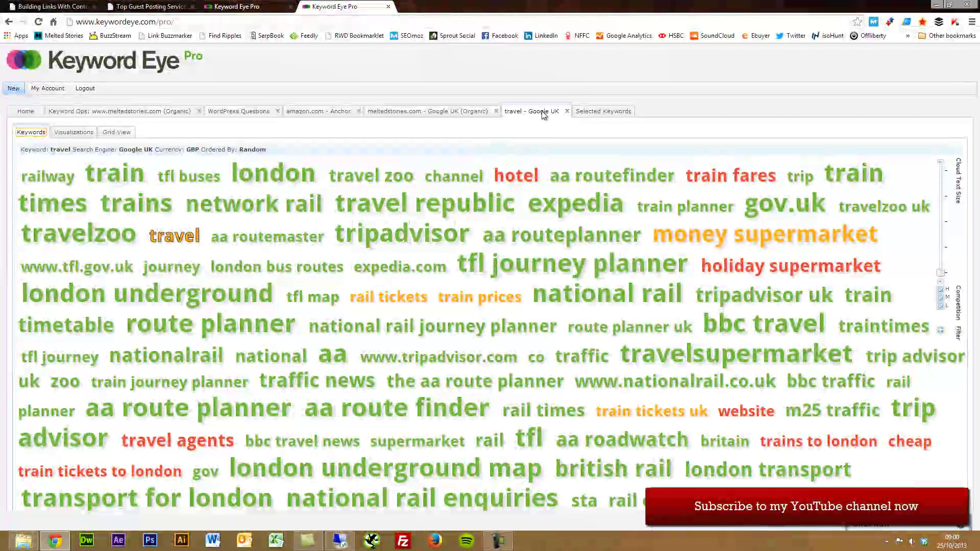
click(14, 91)
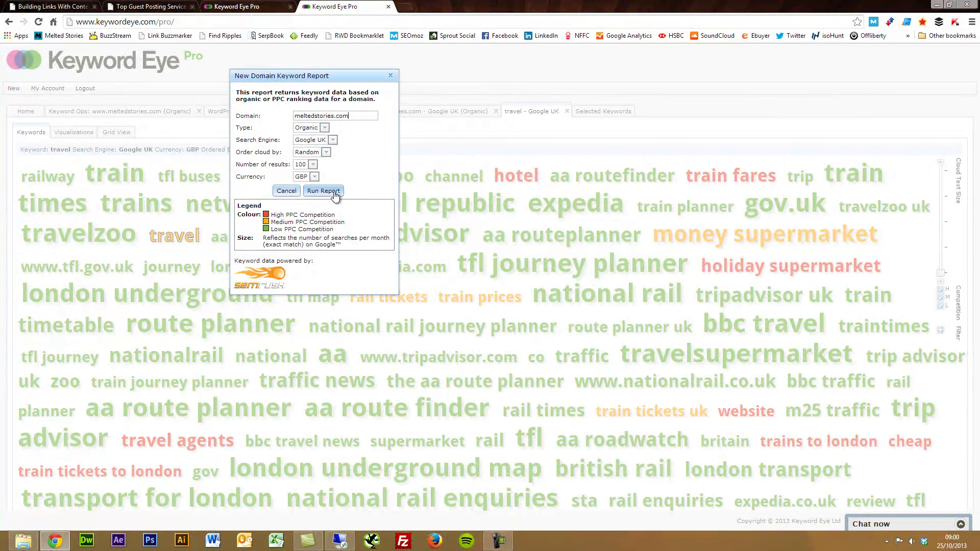
Keep Organic type, Google UK search engine and Random cloud order for meltedstories.com
click(323, 128)
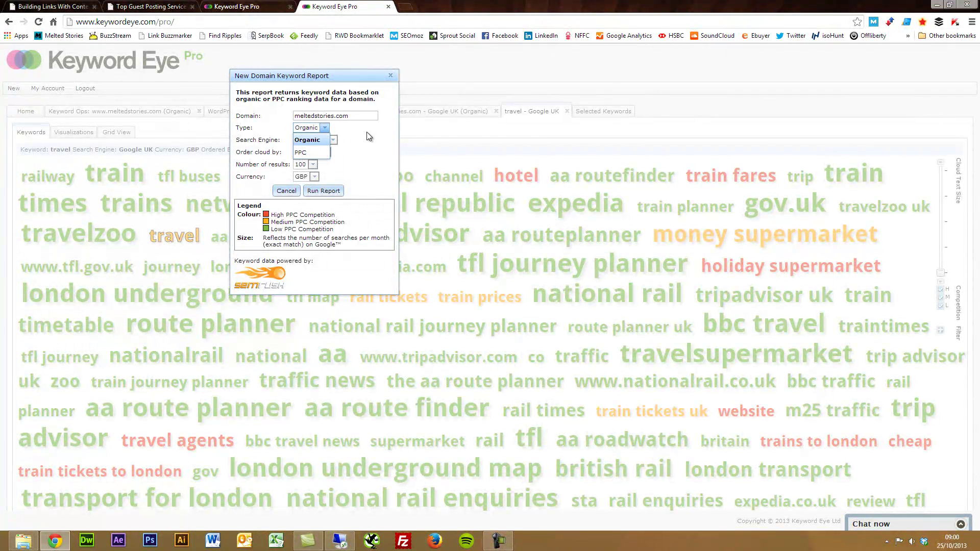
click(369, 136)
click(332, 140)
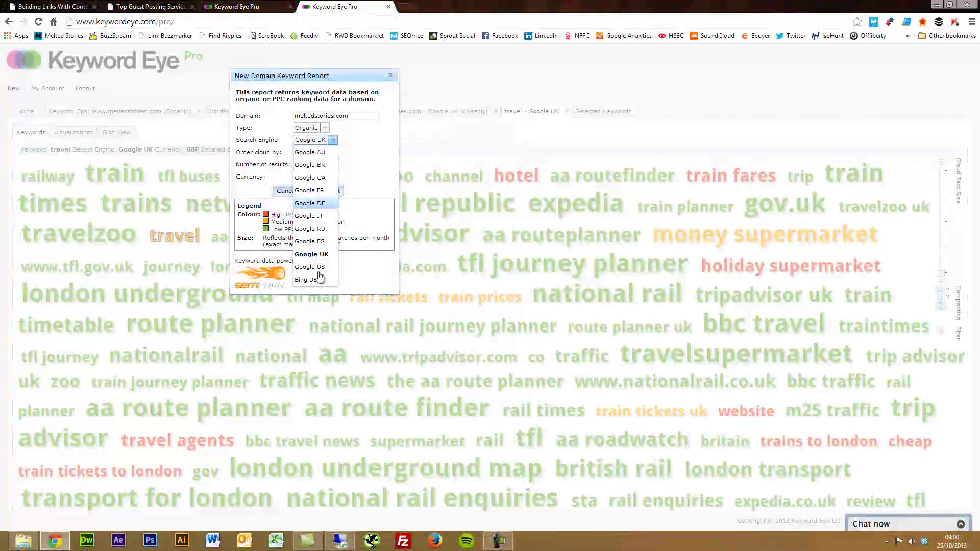
click(369, 152)
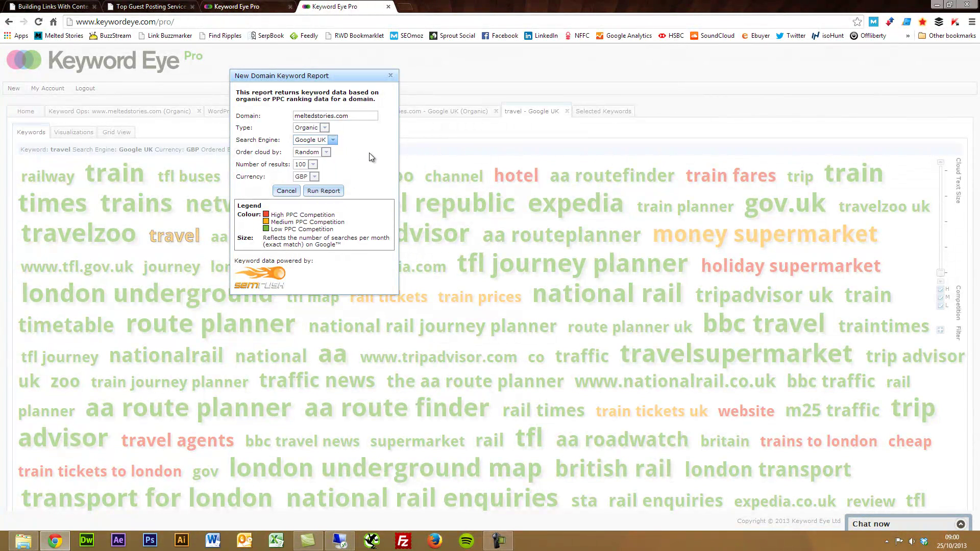
click(327, 153)
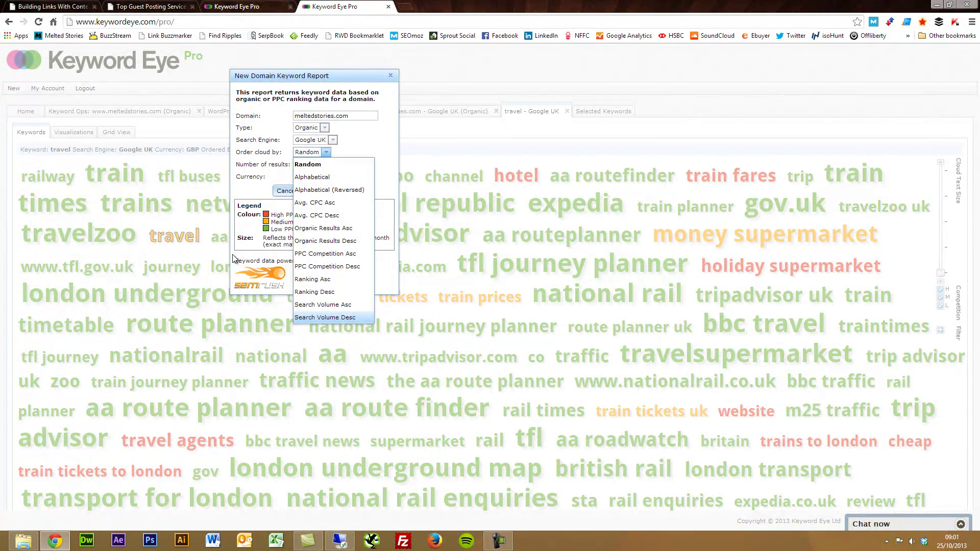
click(368, 146)
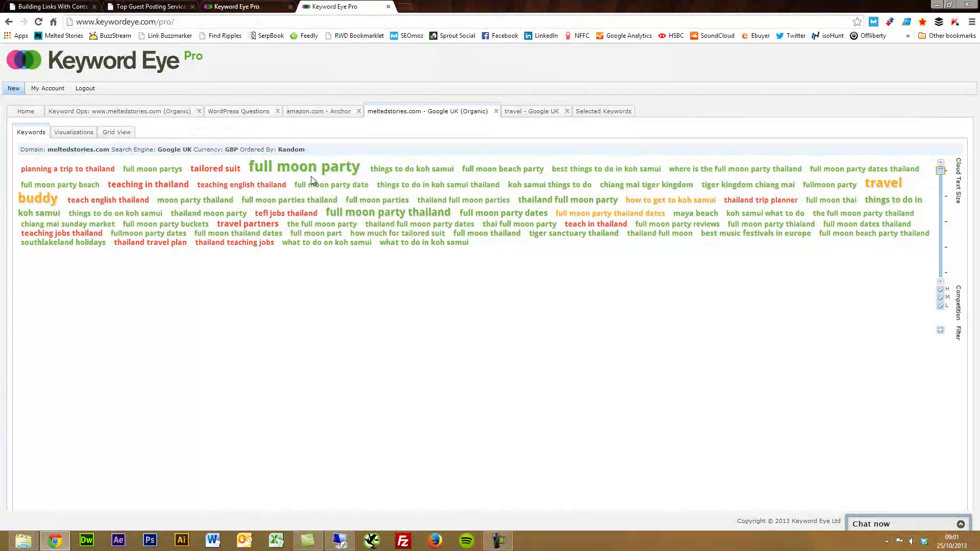
Toggle the meltedstories.com report between Keywords and Visualizations, ending on the pie and scatter charts
mouse_move(494, 173)
mouse_move(705, 192)
mouse_move(429, 192)
click(84, 134)
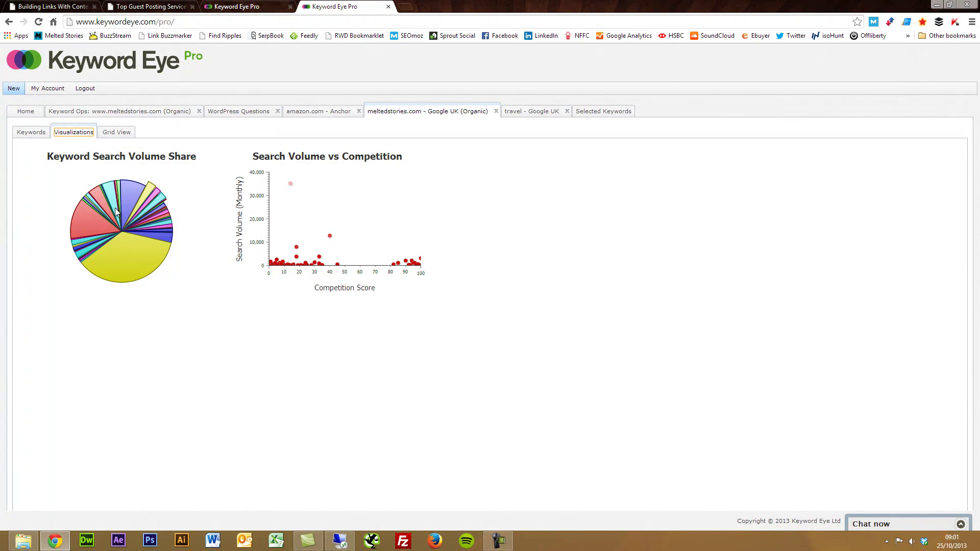
mouse_move(111, 246)
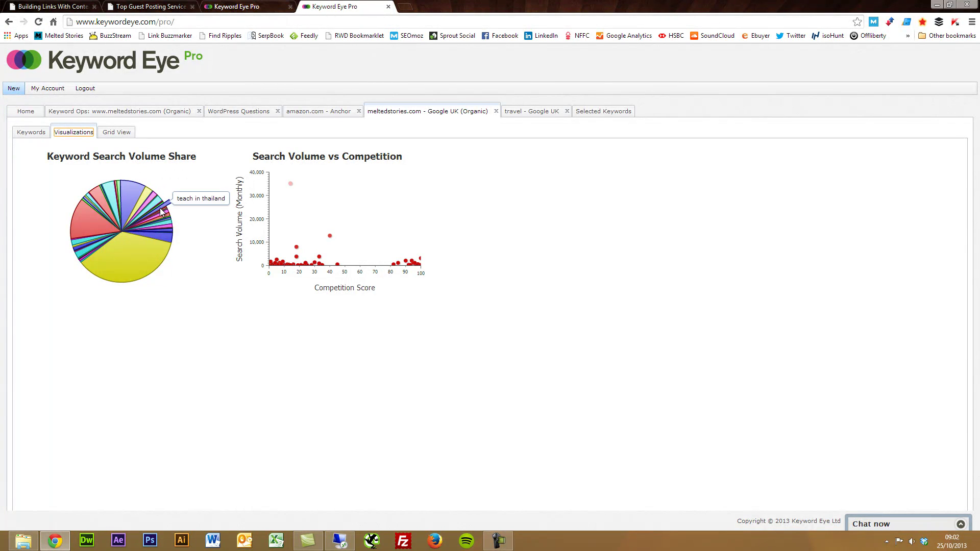
mouse_move(291, 185)
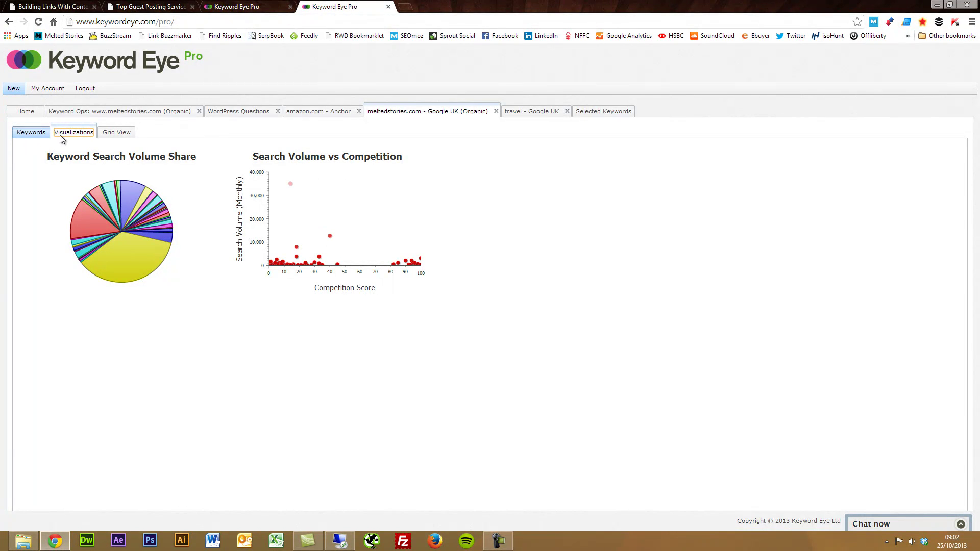
click(33, 133)
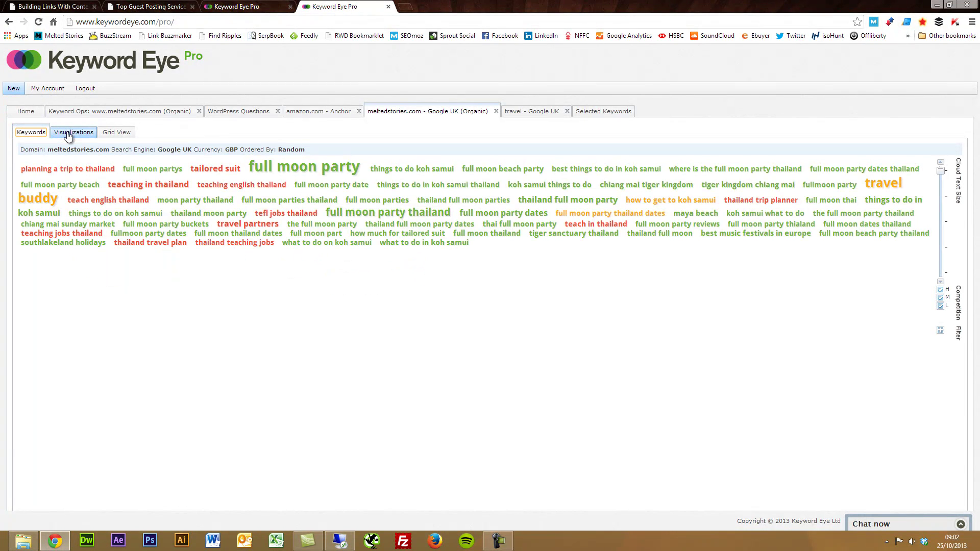
click(71, 133)
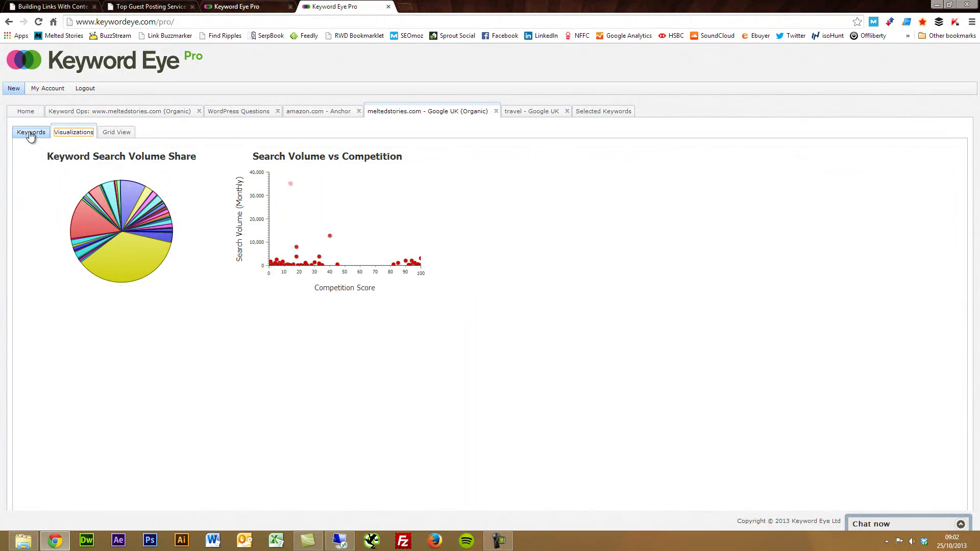
click(30, 133)
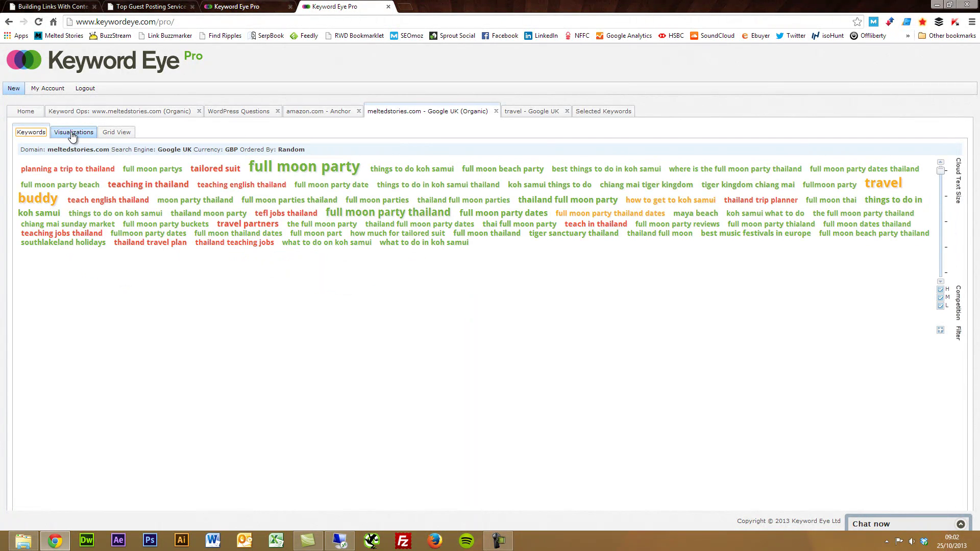
click(73, 134)
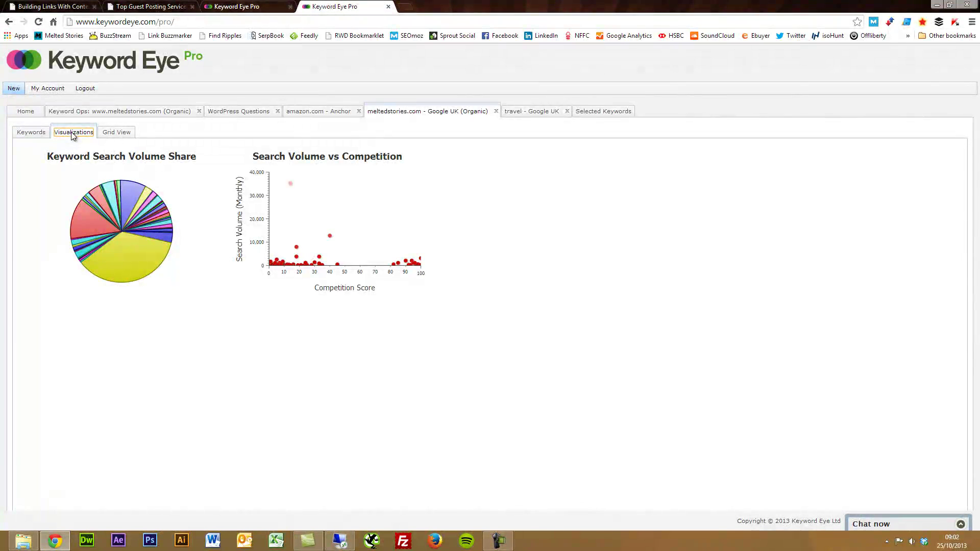
Show meltedstories.com keywords in Grid View and select the full moon party and tailored suit rows
click(123, 133)
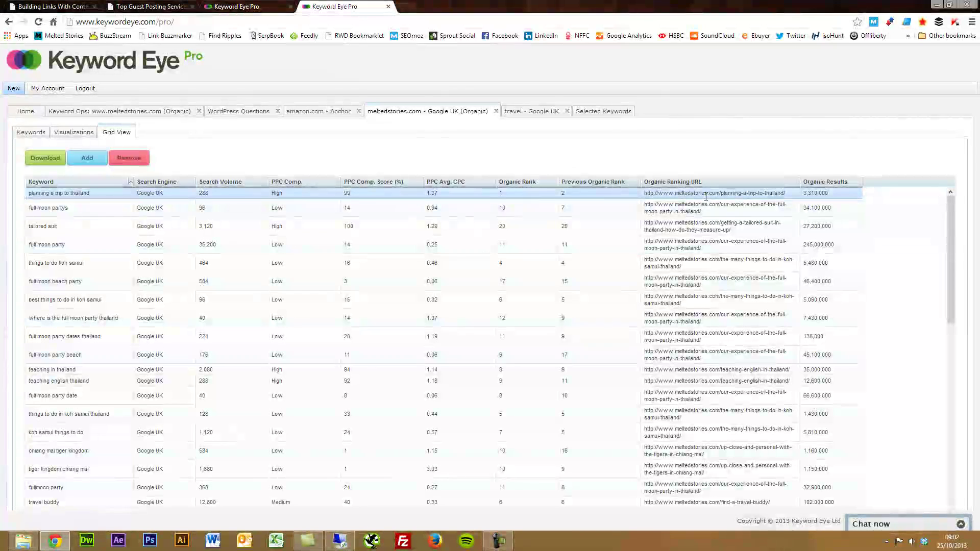
click(804, 240)
click(842, 231)
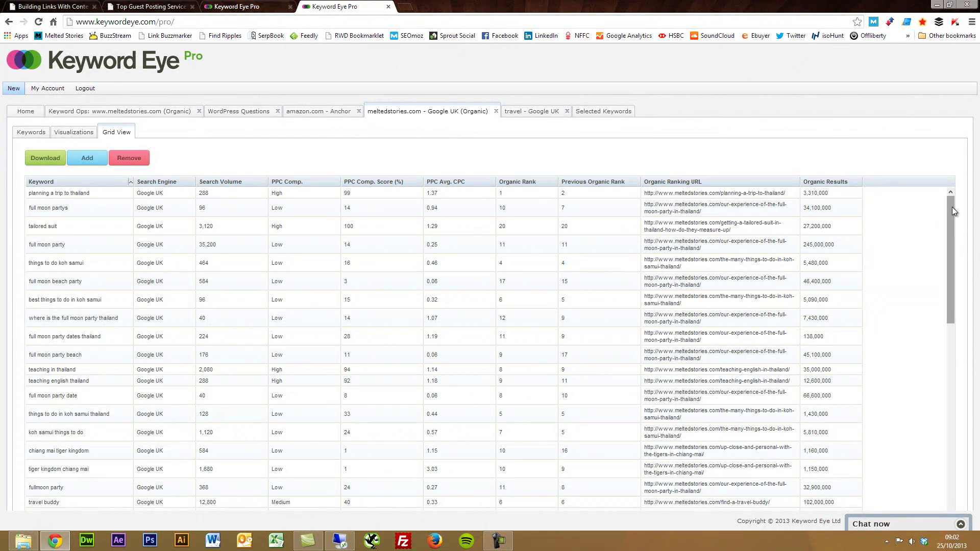
drag(951, 206, 940, 274)
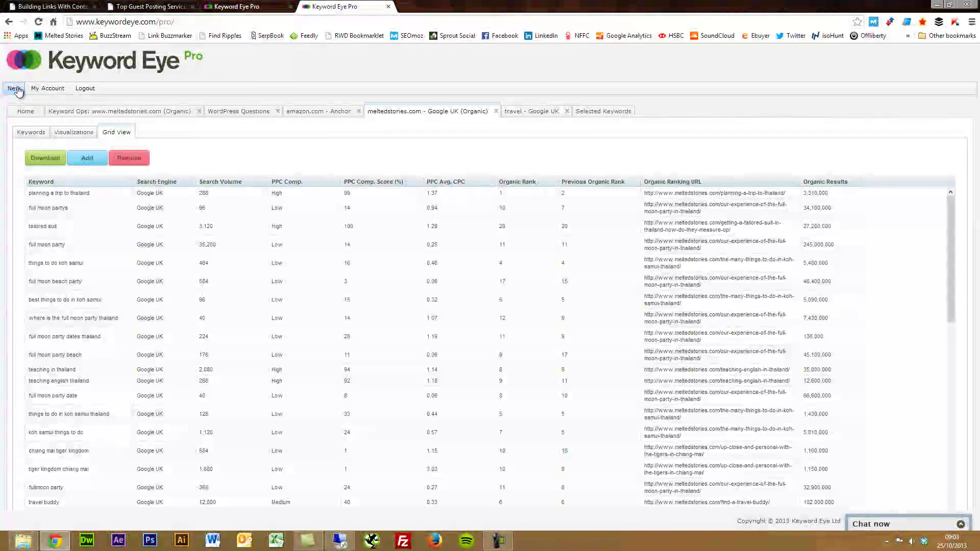
click(17, 91)
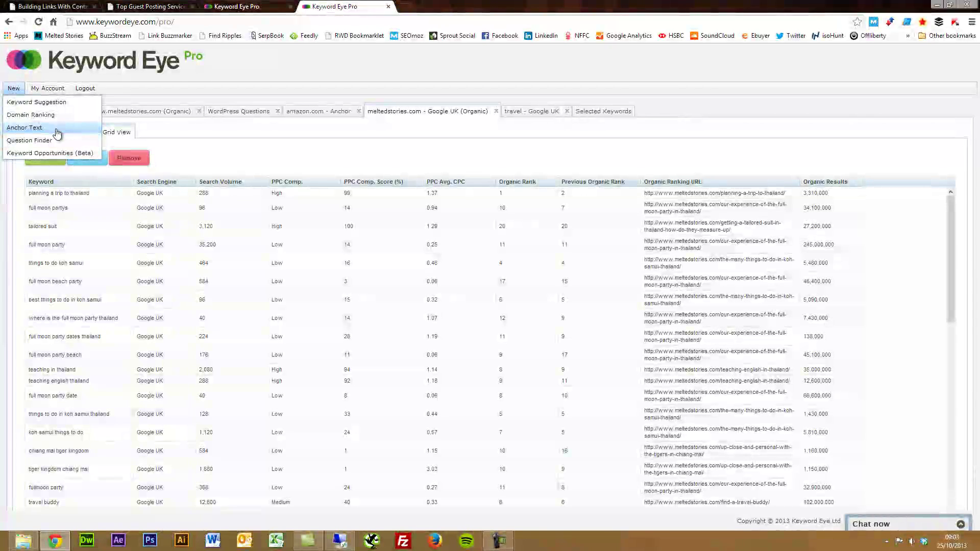
Begin an amazon.com anchor text report, dismiss it, and open the 'amazon.com - Anchor' report
click(59, 127)
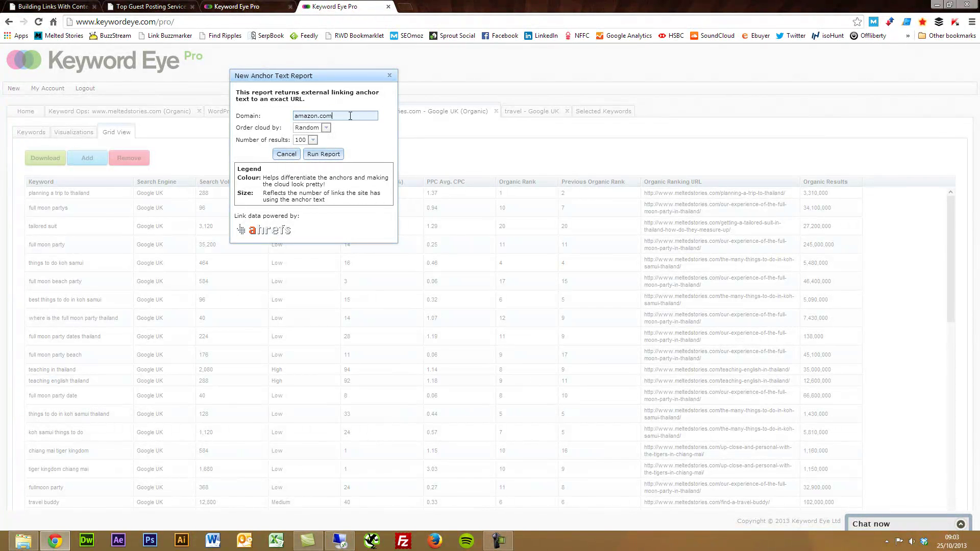
key(Tab)
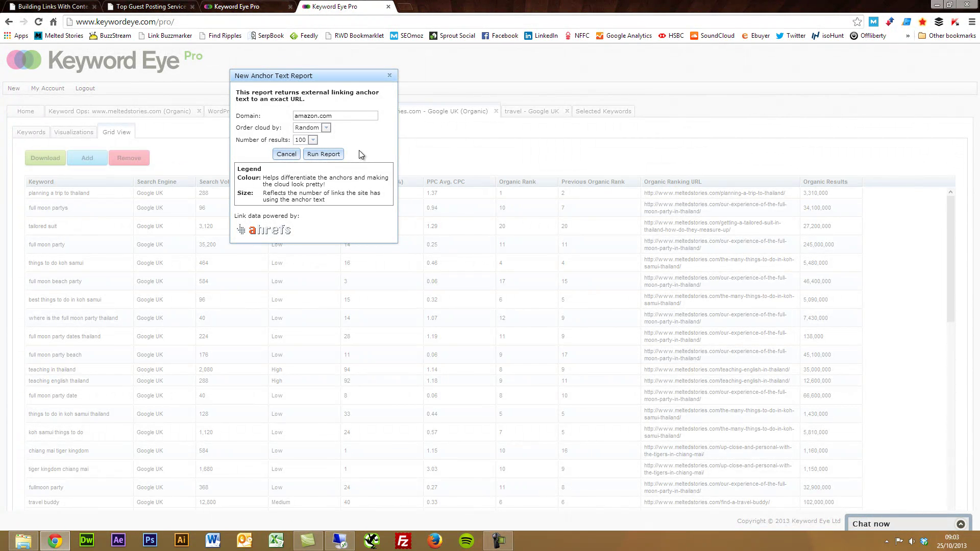
click(339, 116)
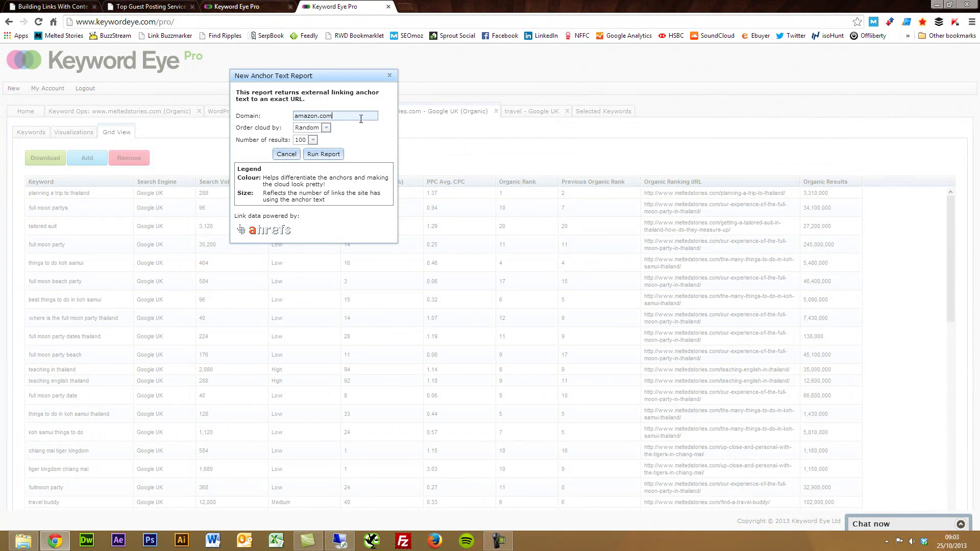
click(334, 115)
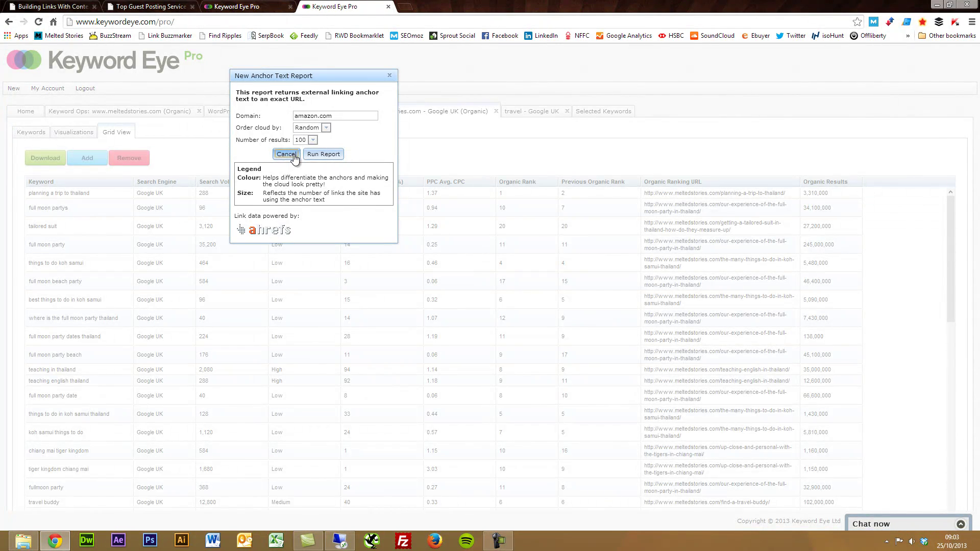
key(Return)
click(301, 110)
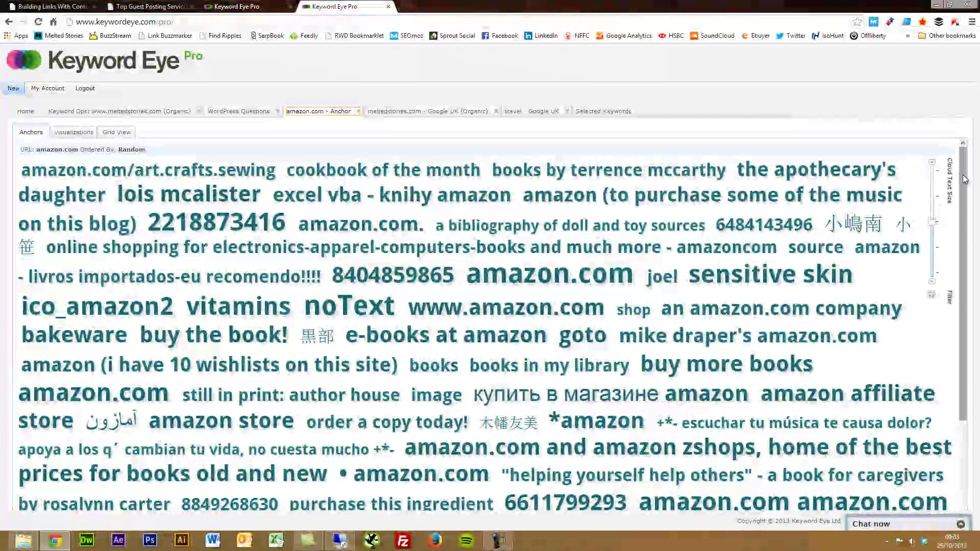
Scroll through the amazon.com anchors cloud, then view the anchor text share pie charts
drag(964, 179, 949, 225)
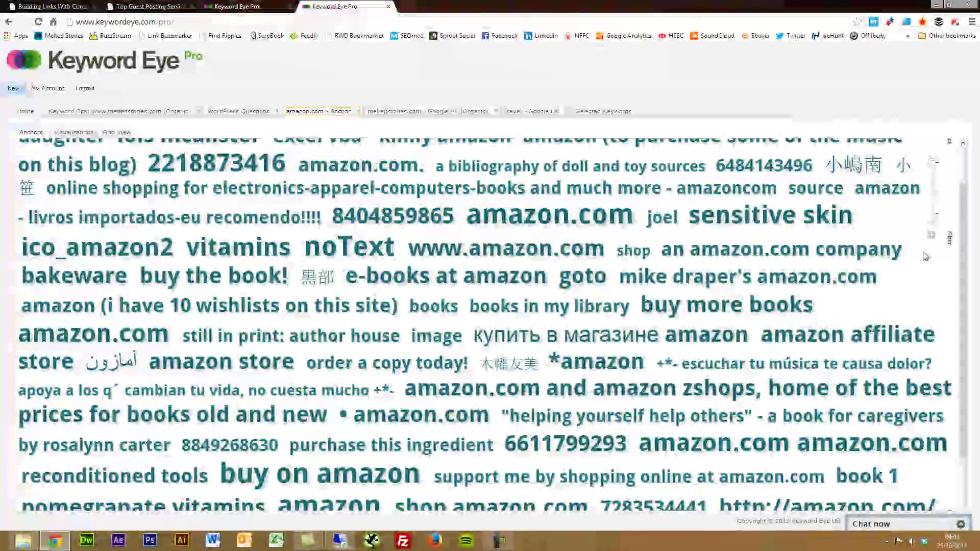
drag(963, 237, 970, 345)
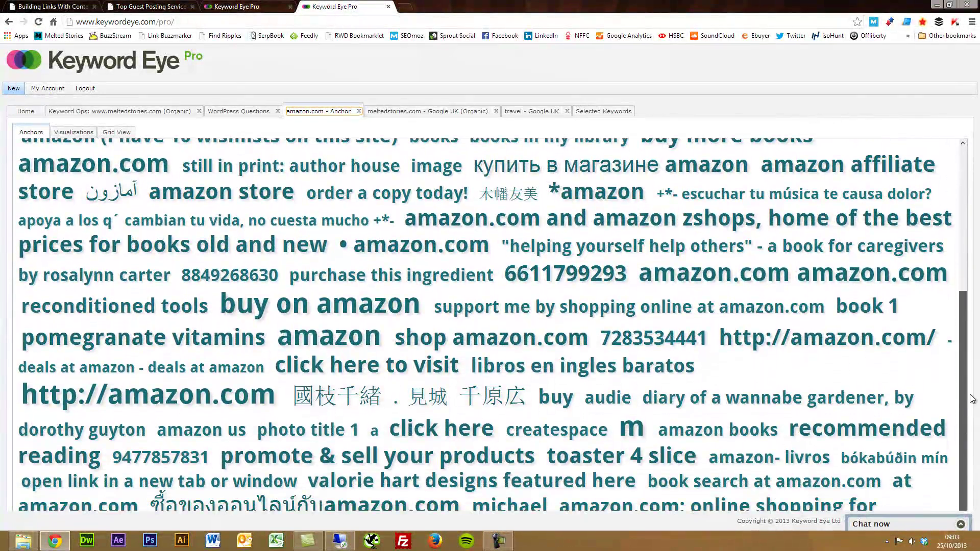
drag(972, 400, 969, 194)
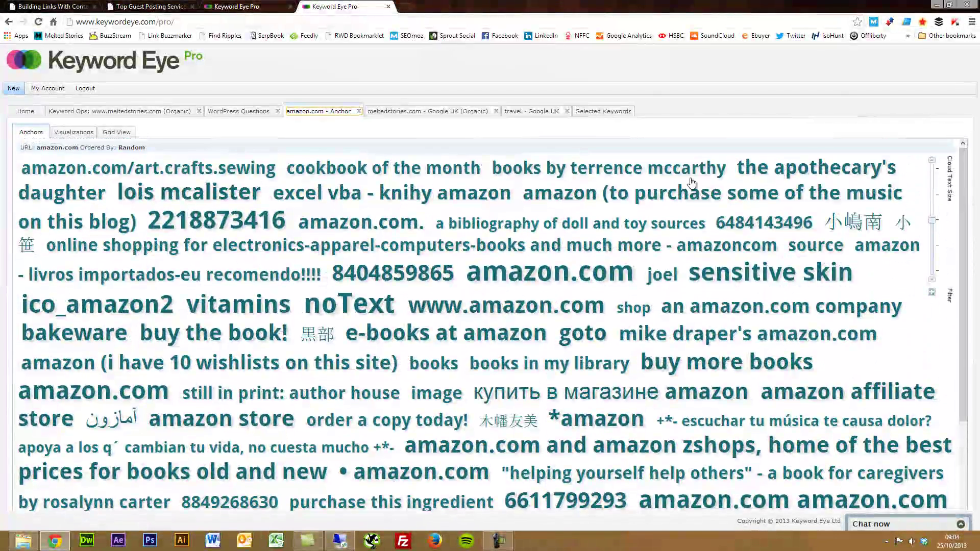
click(82, 137)
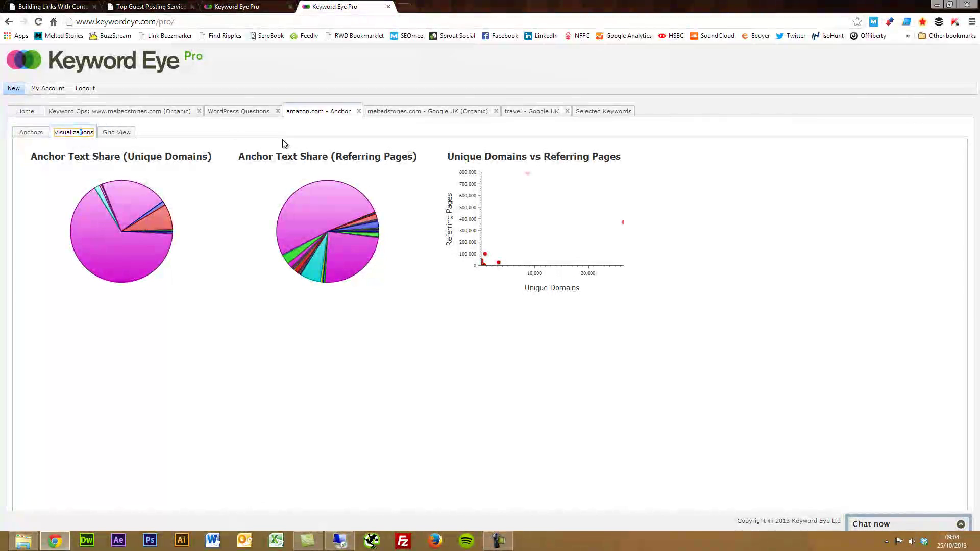
click(123, 133)
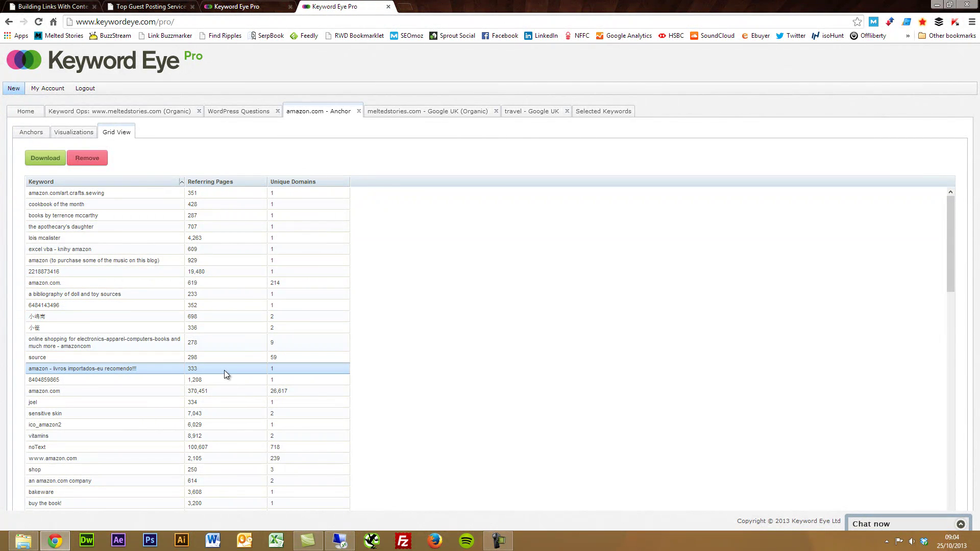
scroll(225, 369, down, 6)
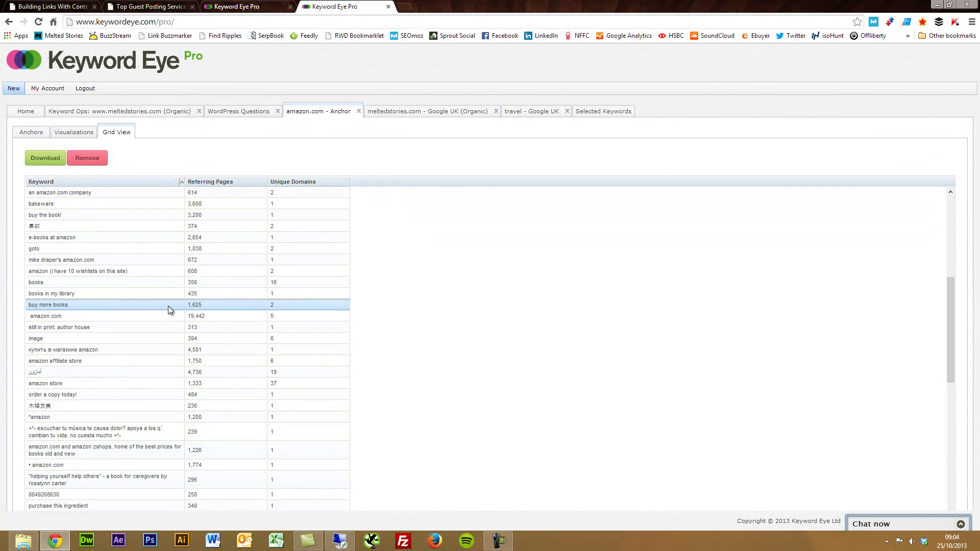
scroll(180, 413, down, 1)
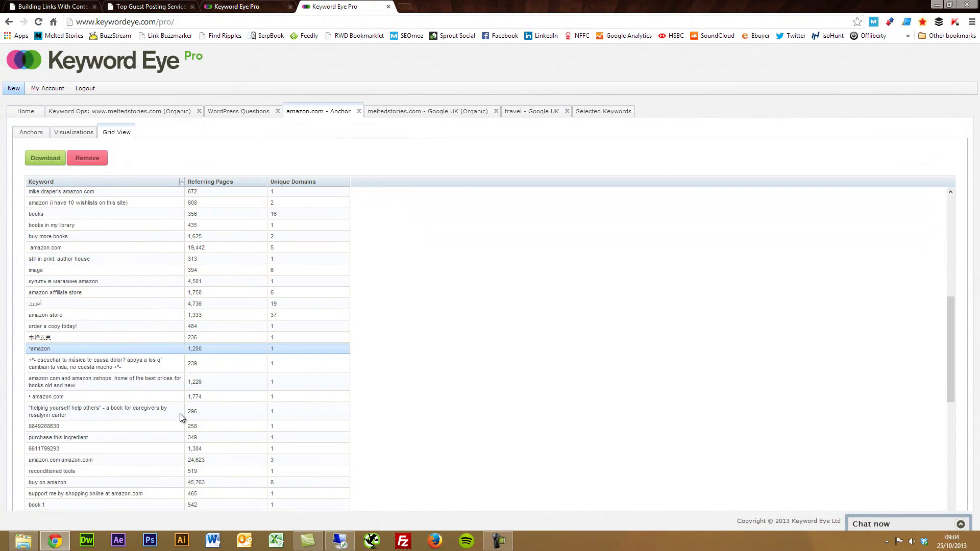
scroll(180, 418, down, 10)
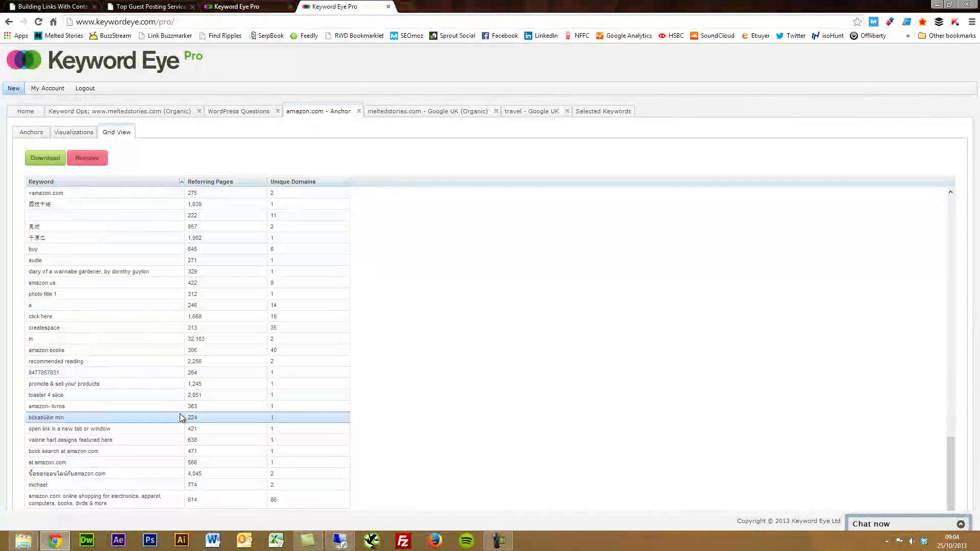
scroll(180, 417, up, 10)
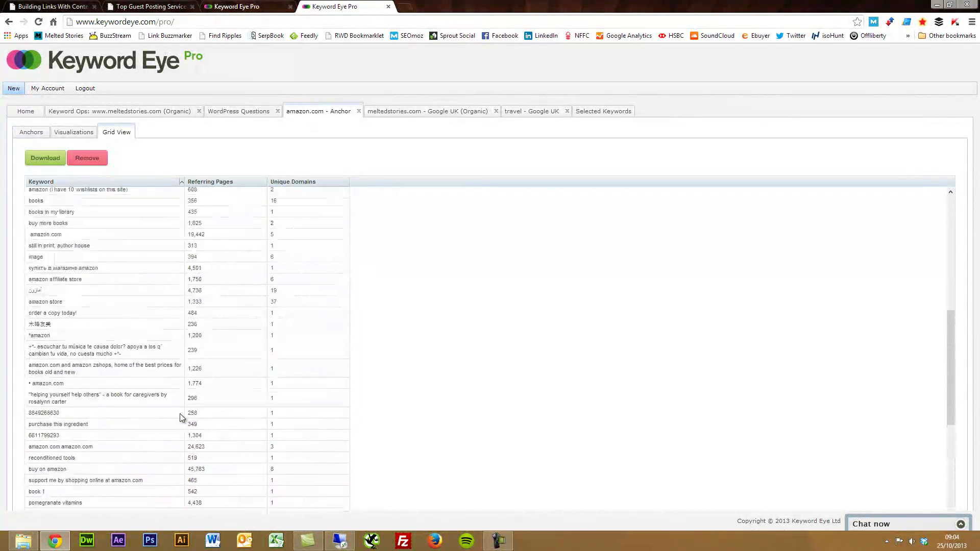
scroll(180, 414, up, 7)
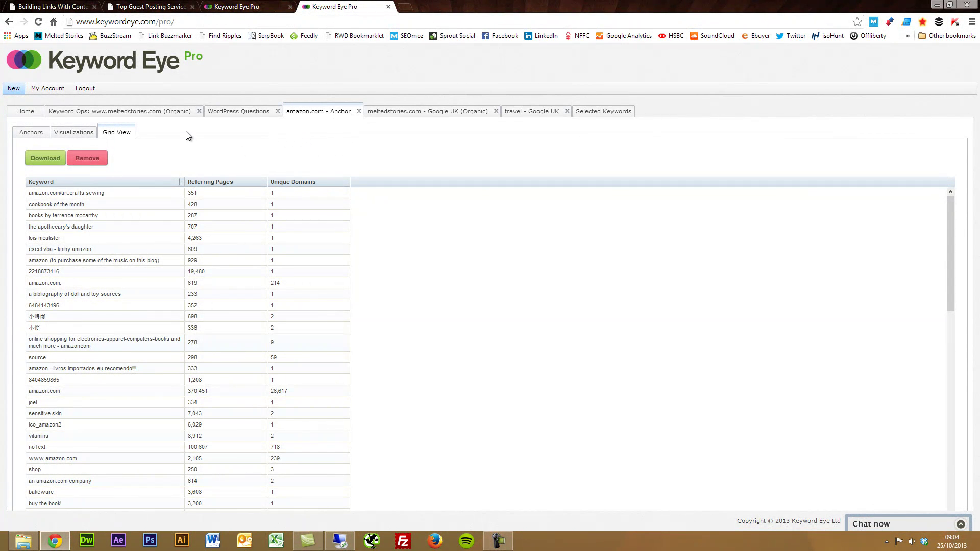
Check the new Question Finder's question types, keep All, cancel, and view the WordPress Questions report
click(16, 89)
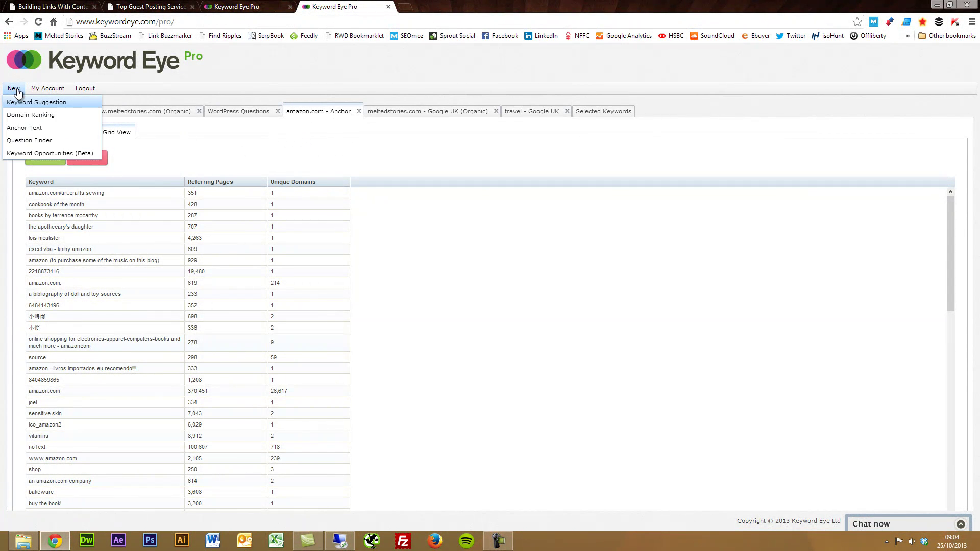
click(33, 142)
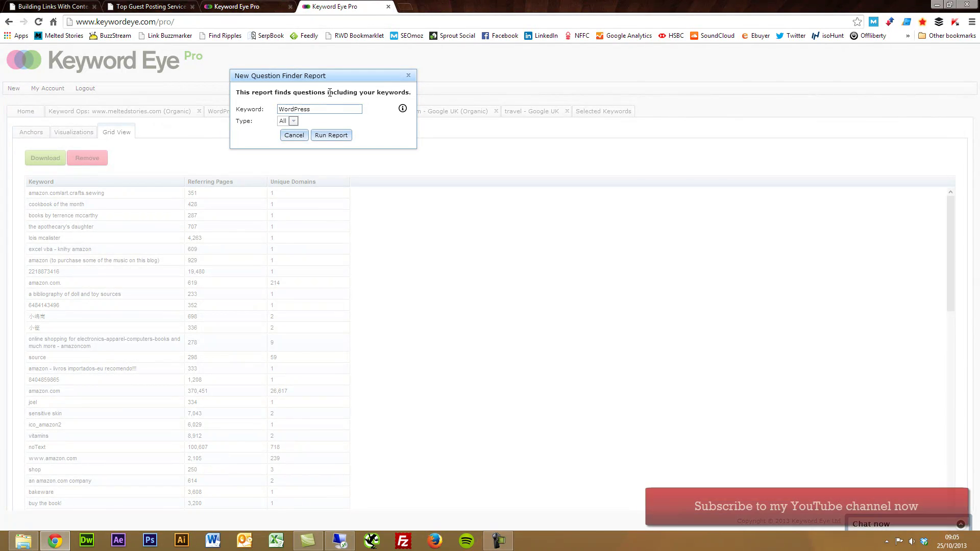
click(294, 122)
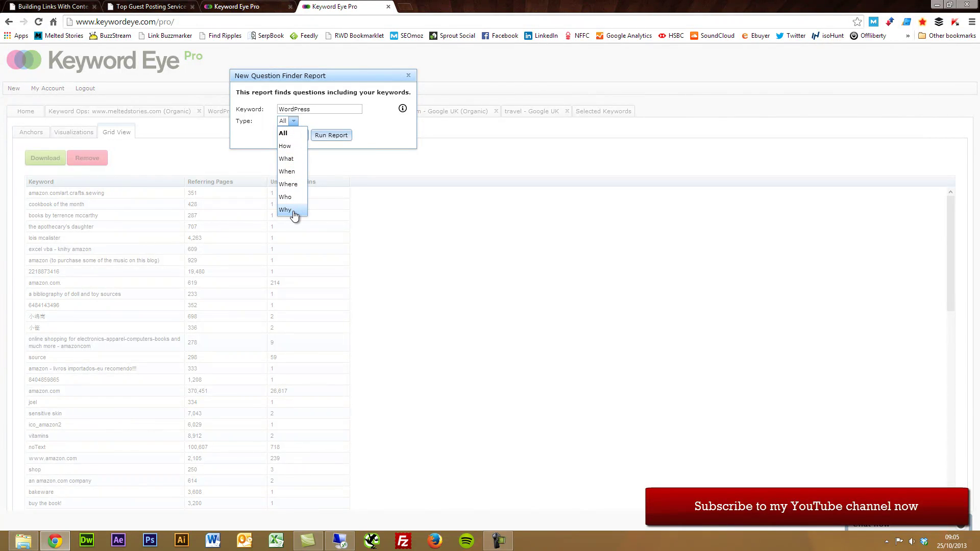
click(294, 122)
click(294, 136)
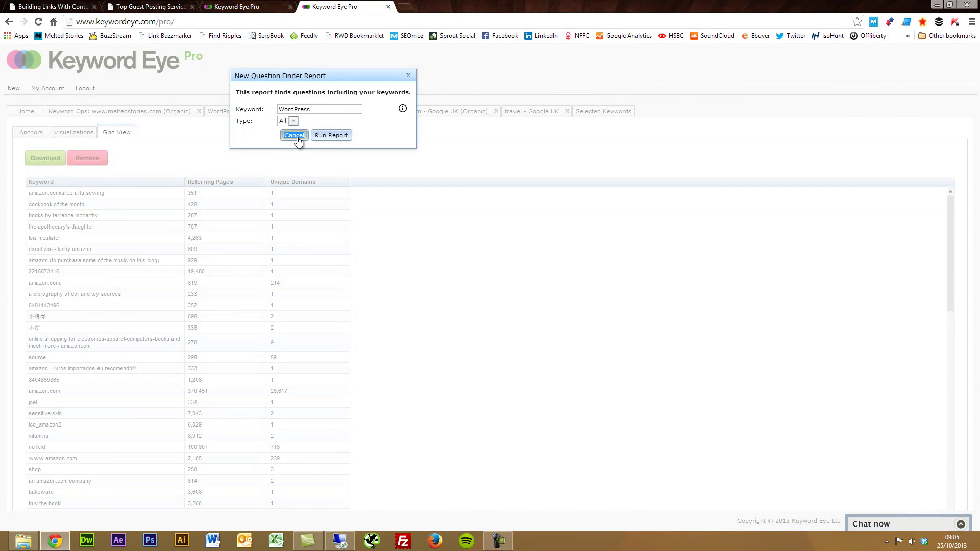
click(237, 113)
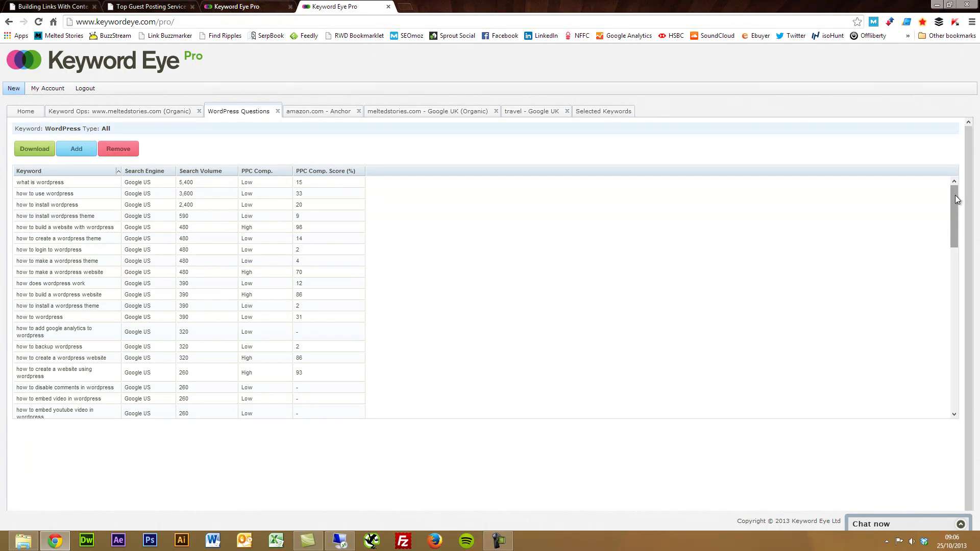
mouse_move(956, 198)
mouse_down()
mouse_move(948, 358)
mouse_move(945, 247)
mouse_move(956, 182)
mouse_up()
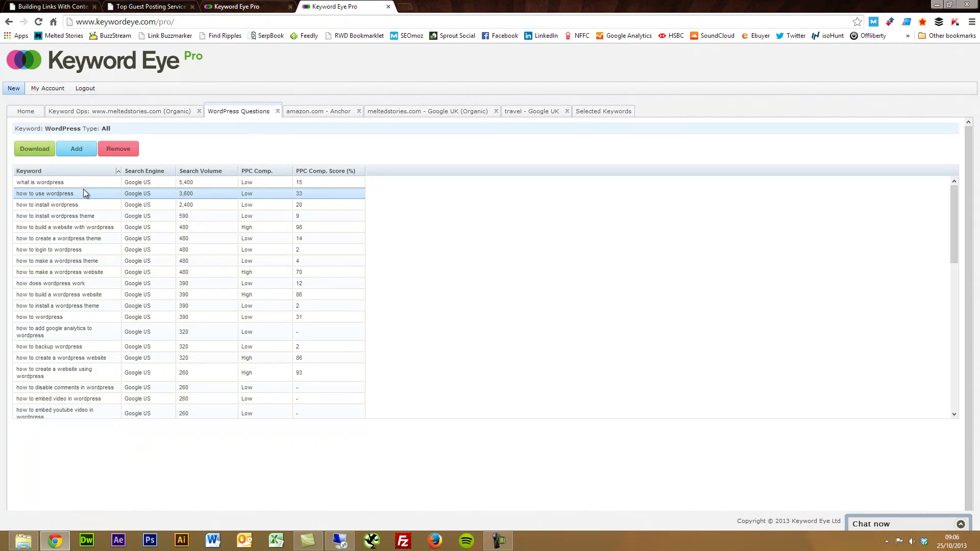
scroll(87, 319, down, 2)
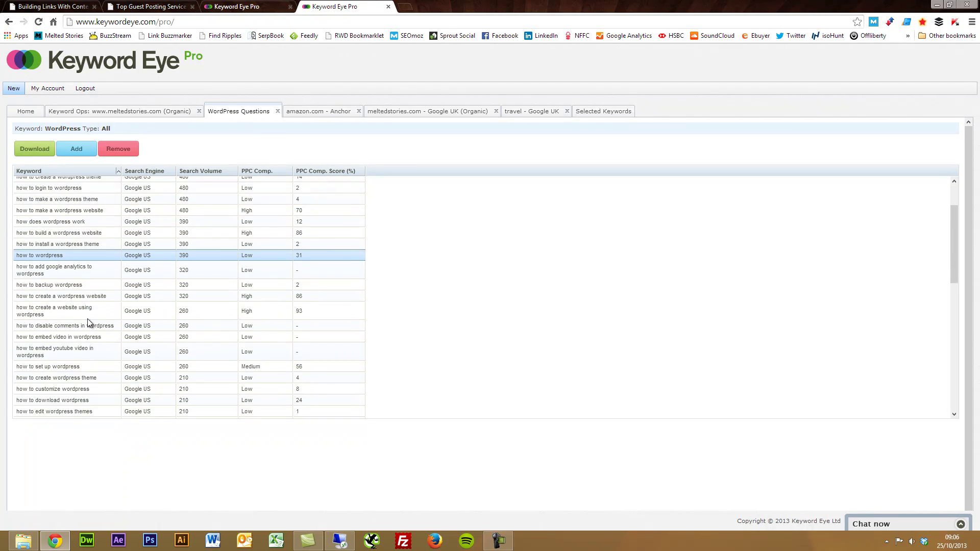
scroll(87, 318, down, 10)
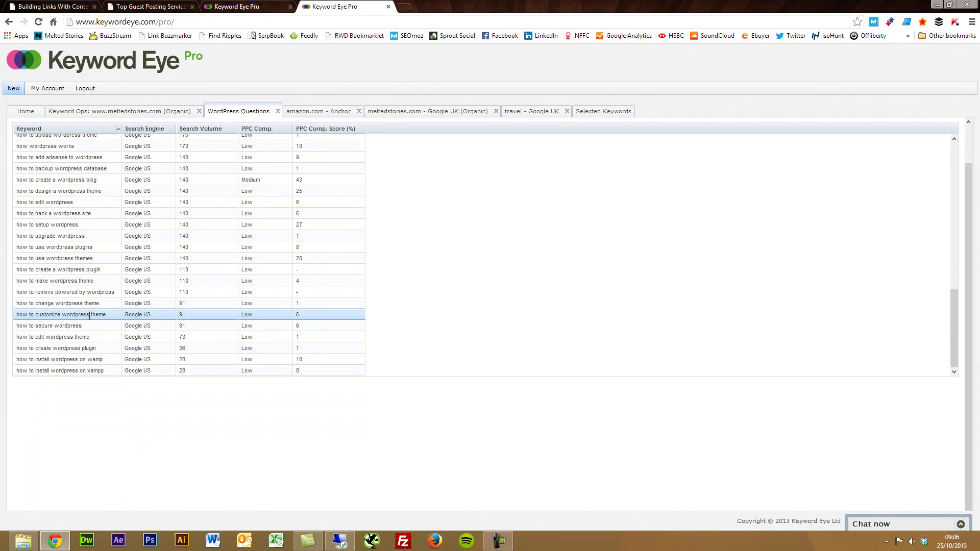
scroll(89, 315, up, 15)
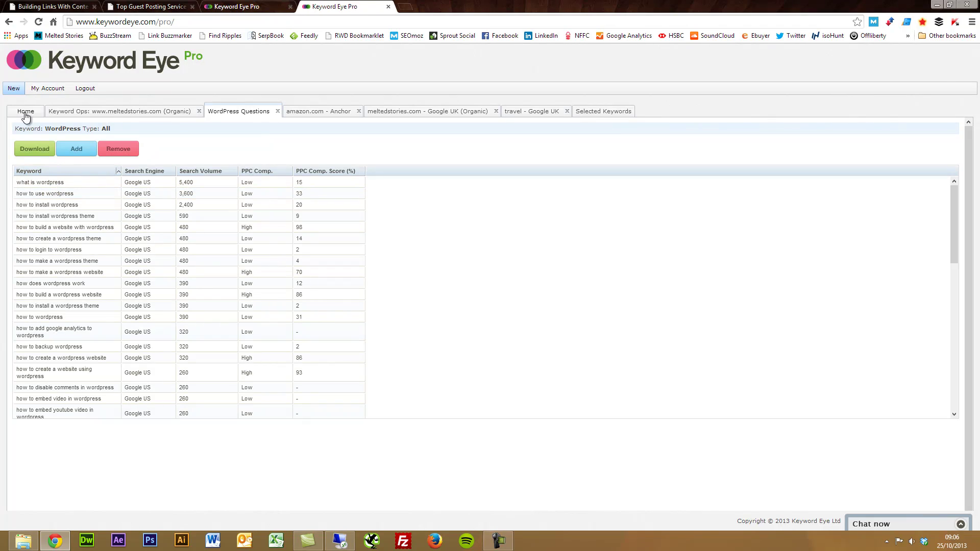
click(16, 89)
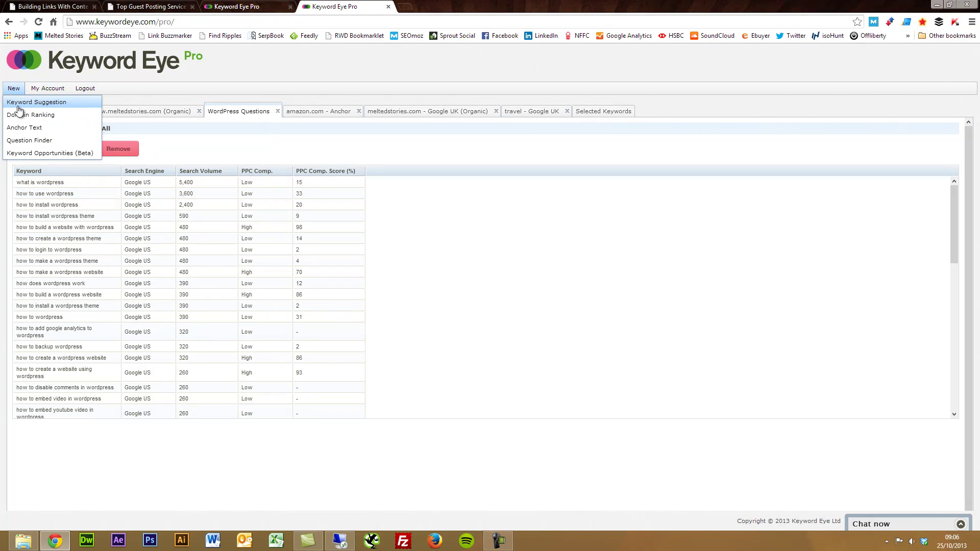
click(36, 153)
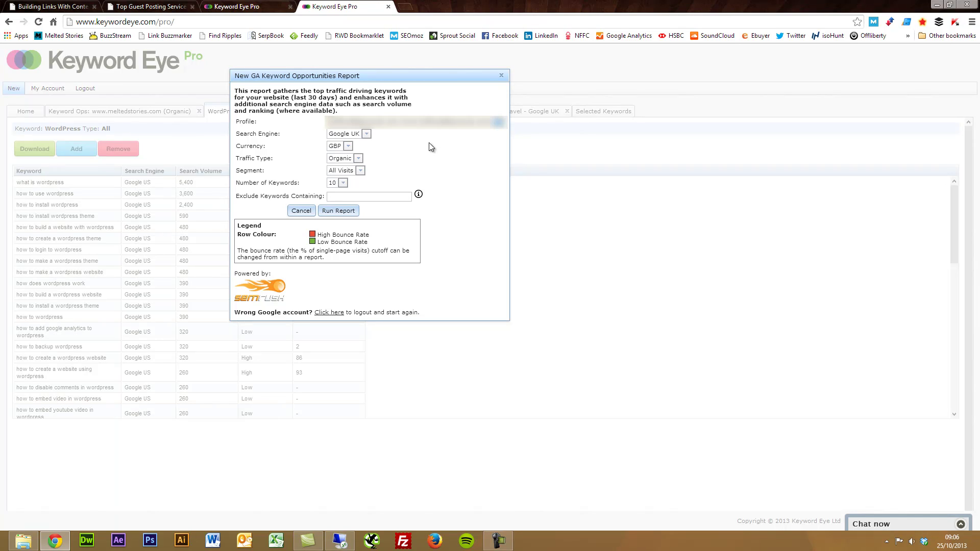
click(367, 134)
click(366, 134)
click(359, 159)
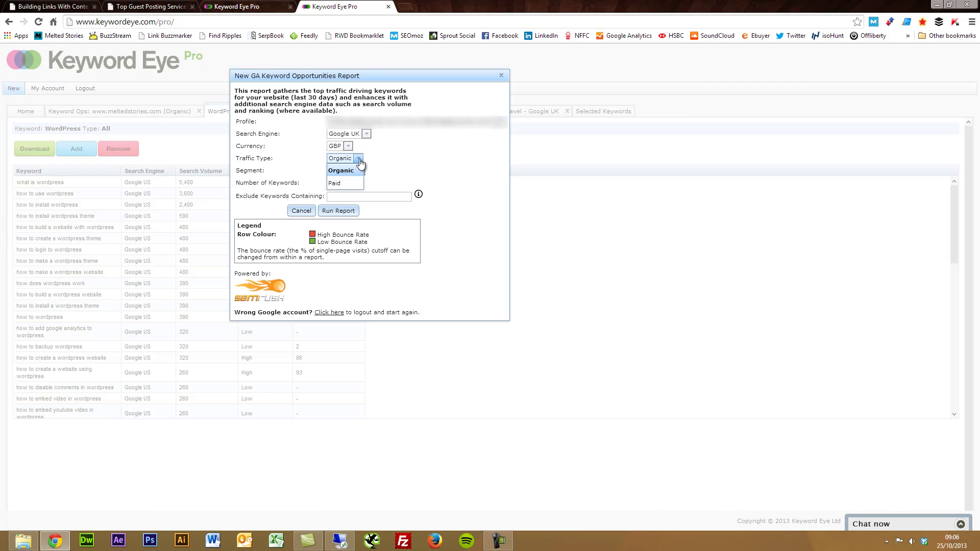
click(369, 158)
click(363, 171)
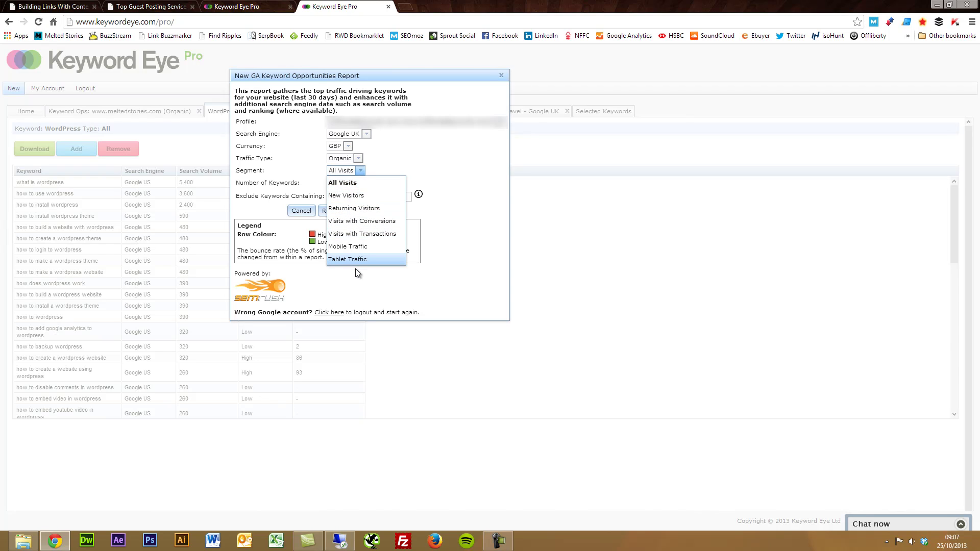
click(403, 160)
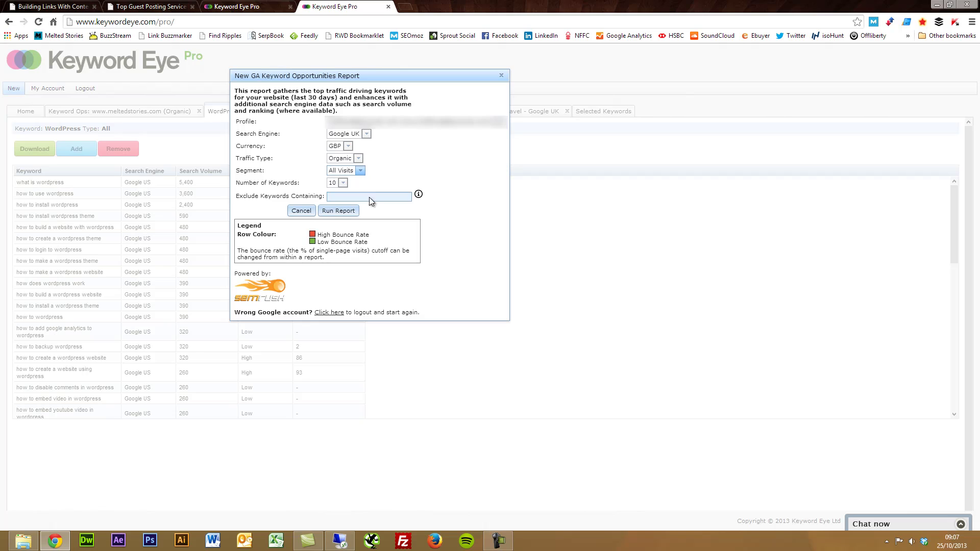
click(304, 216)
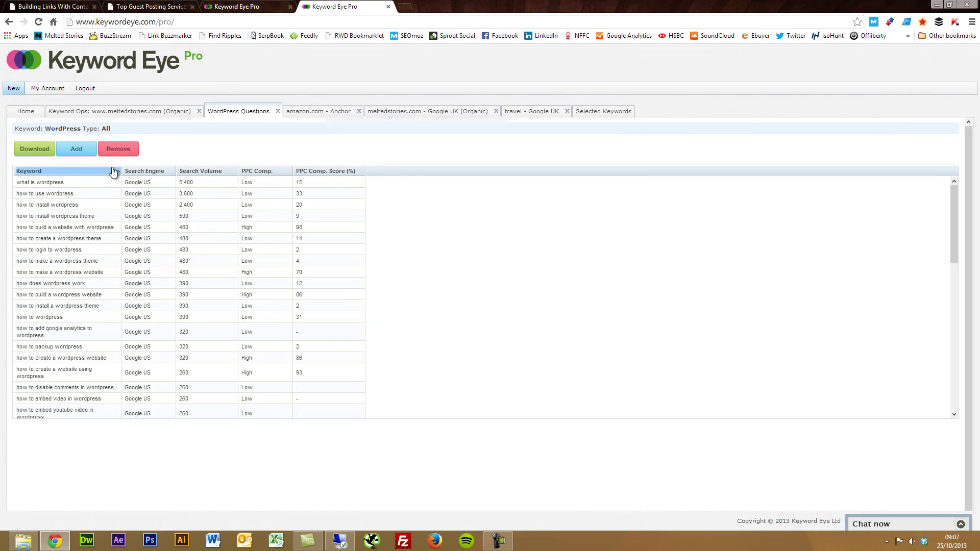
click(131, 116)
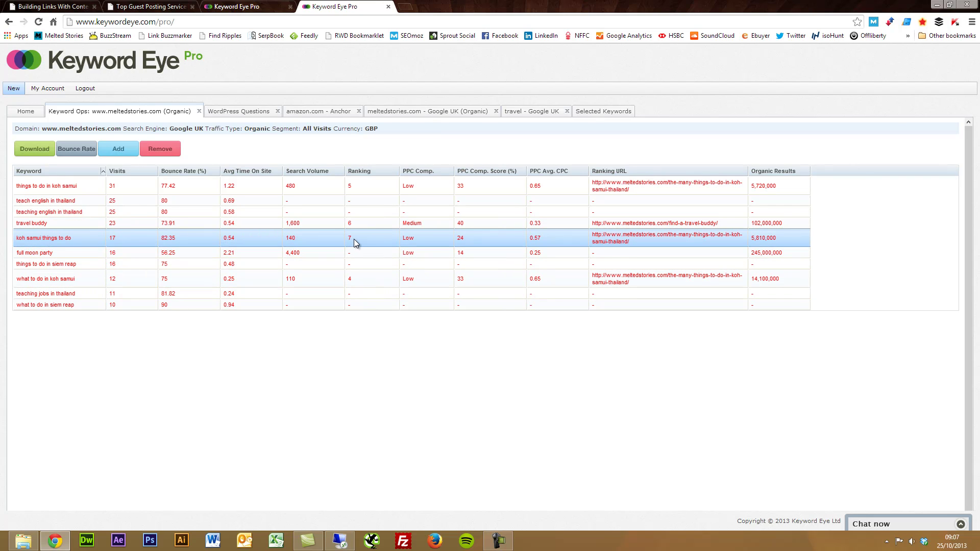
double_click(292, 223)
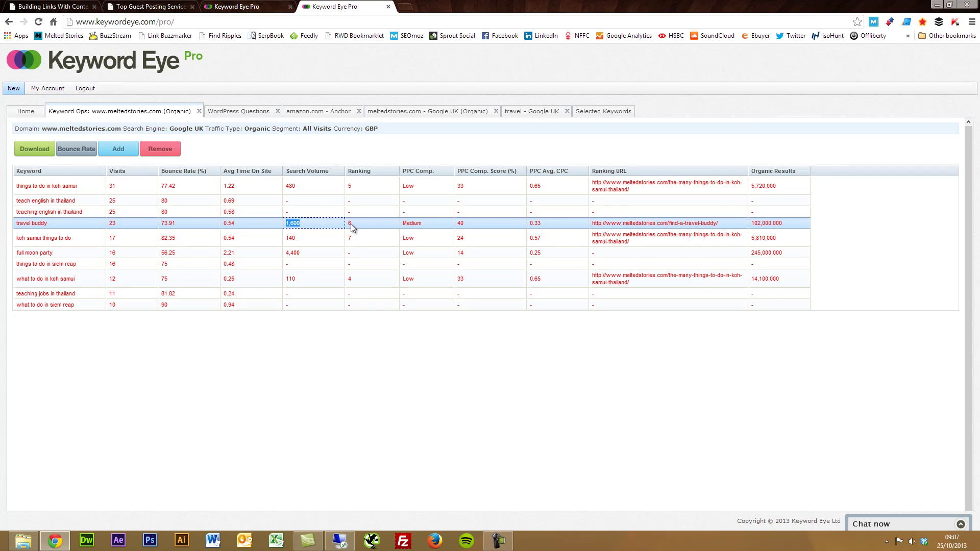
click(392, 156)
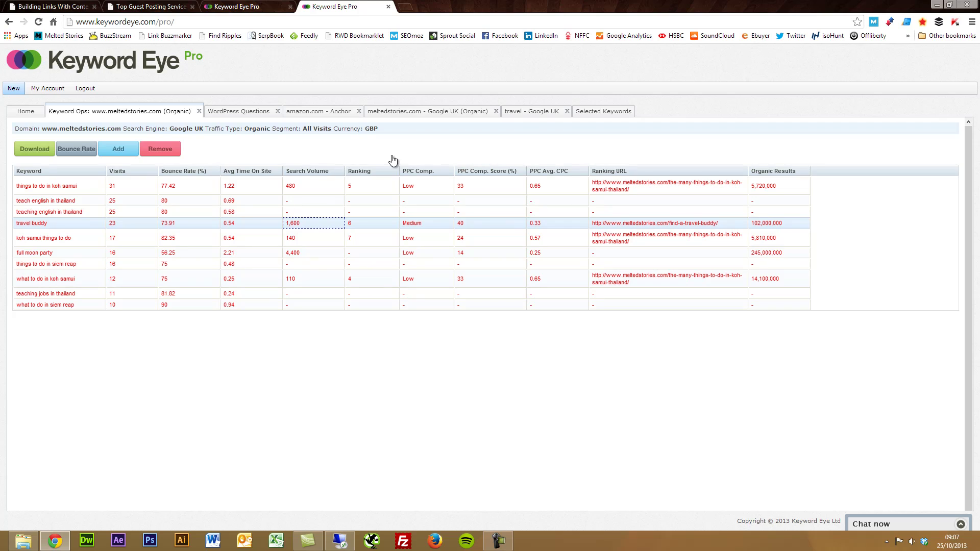